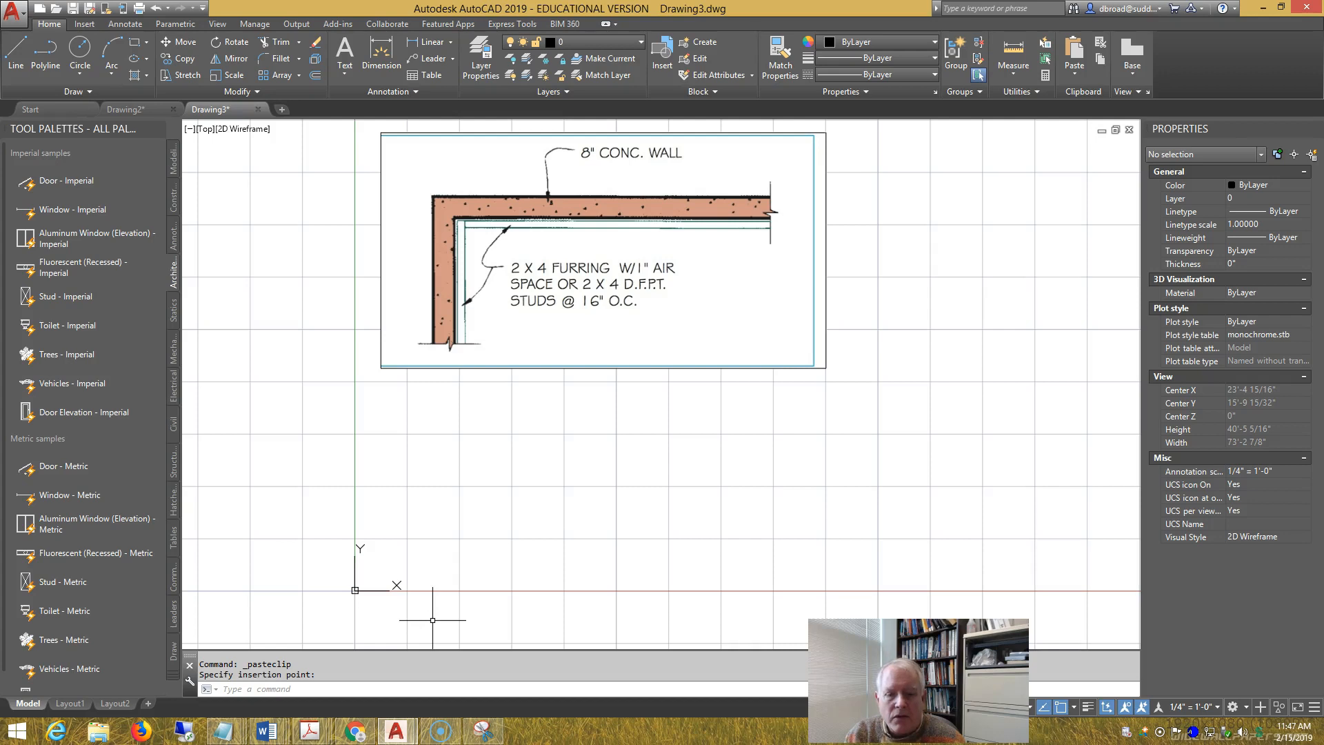
- Create a new multiline style named ConcreteExterior, starting from STANDARD
{"action": "type", "text": "ML"}
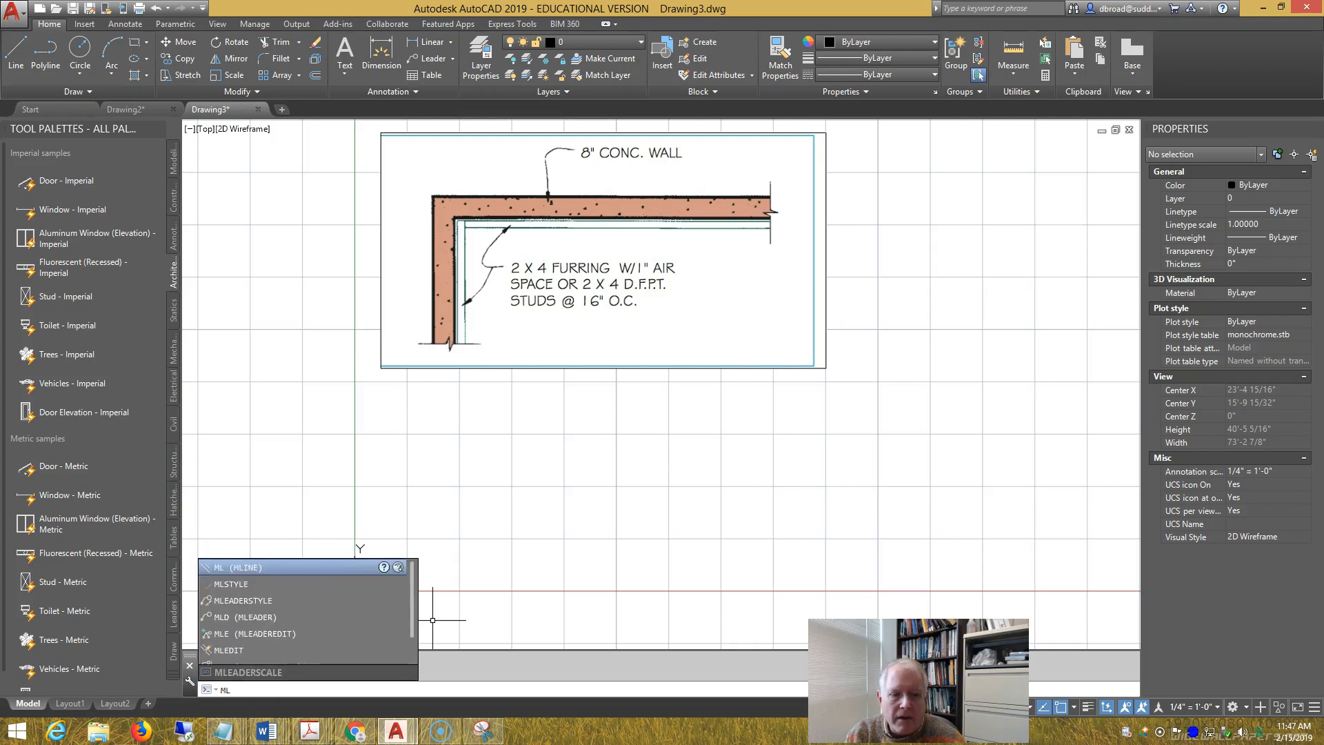
{"action": "type", "text": "STYLE"}
{"action": "key", "text": "Return"}
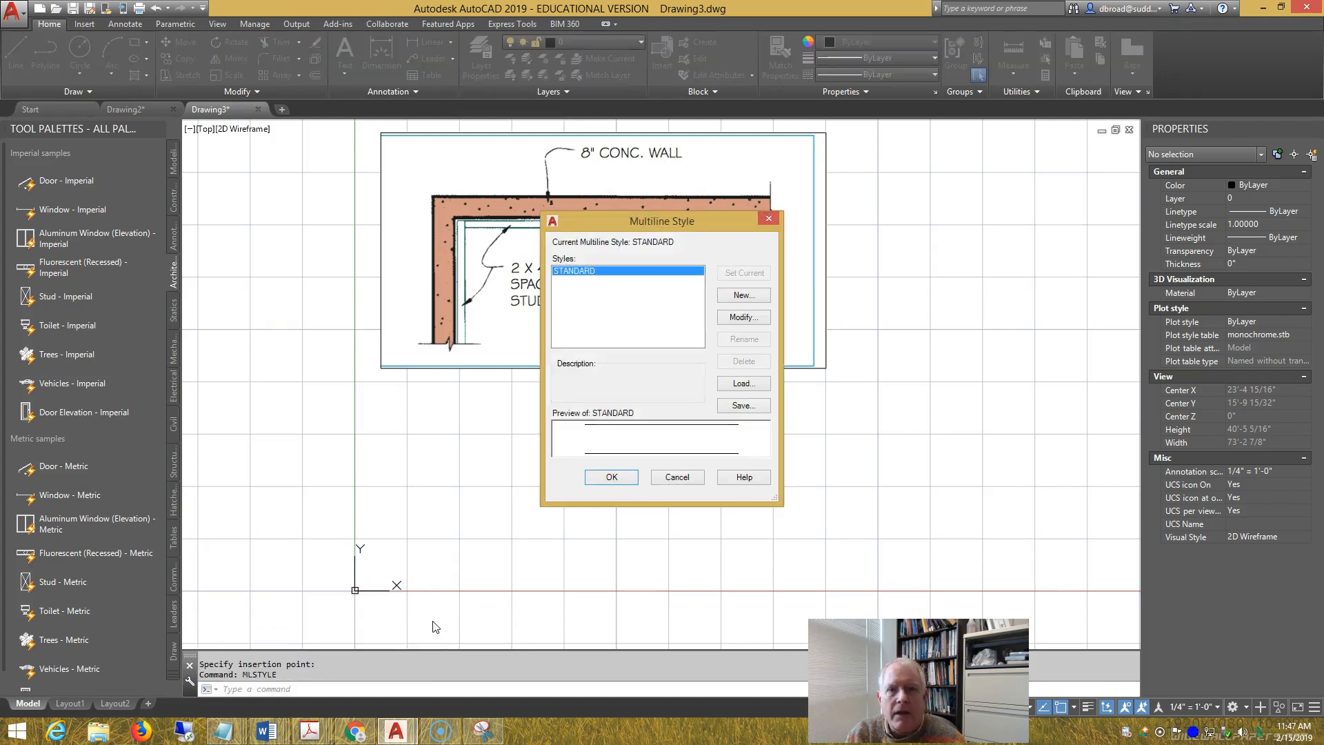
{"action": "left_click", "coordinate": [742, 295]}
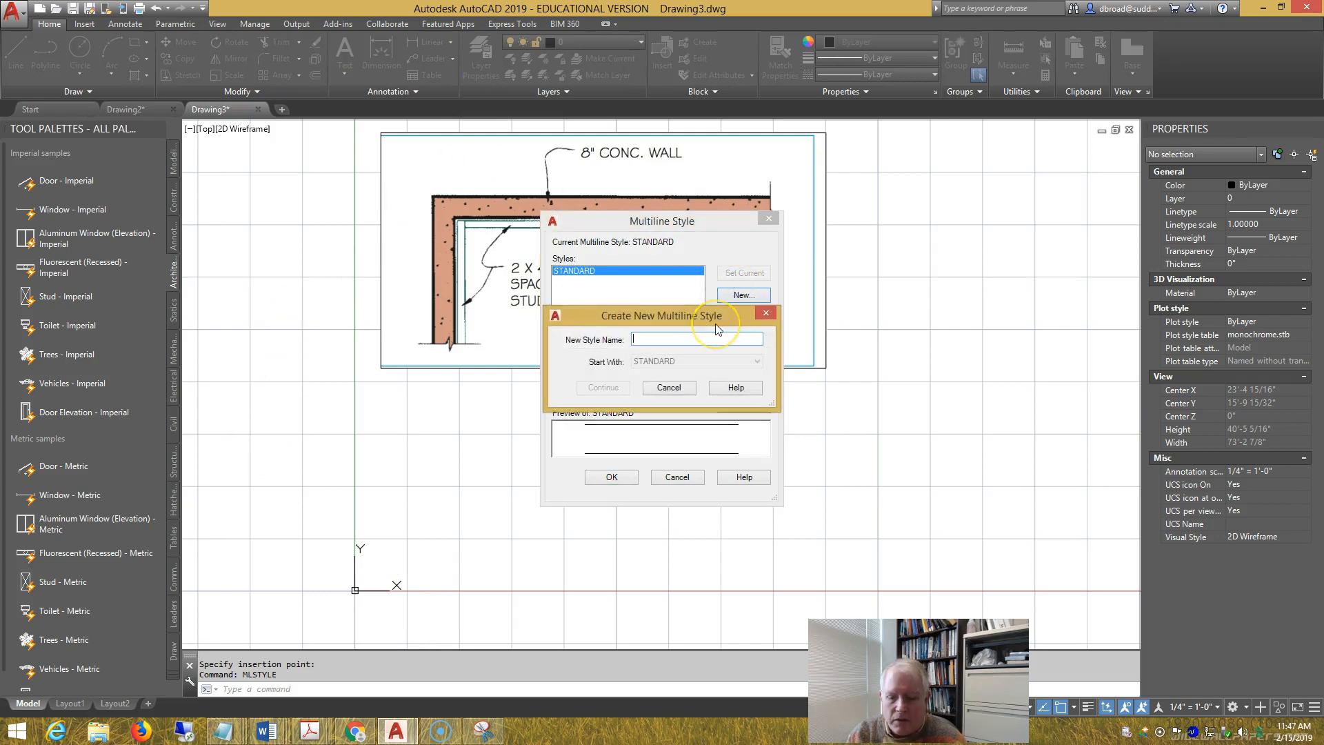
{"action": "type", "text": "ConC"}
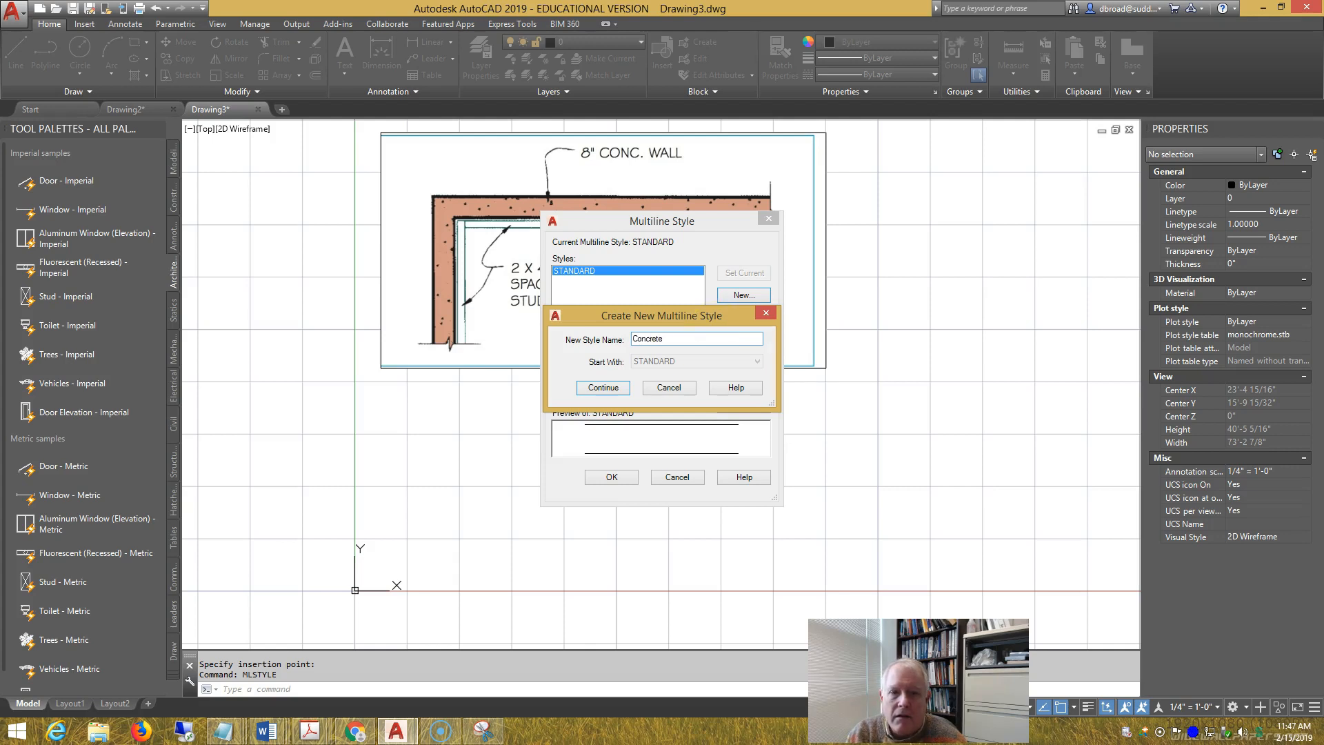
{"action": "type", "text": "reteExterior"}
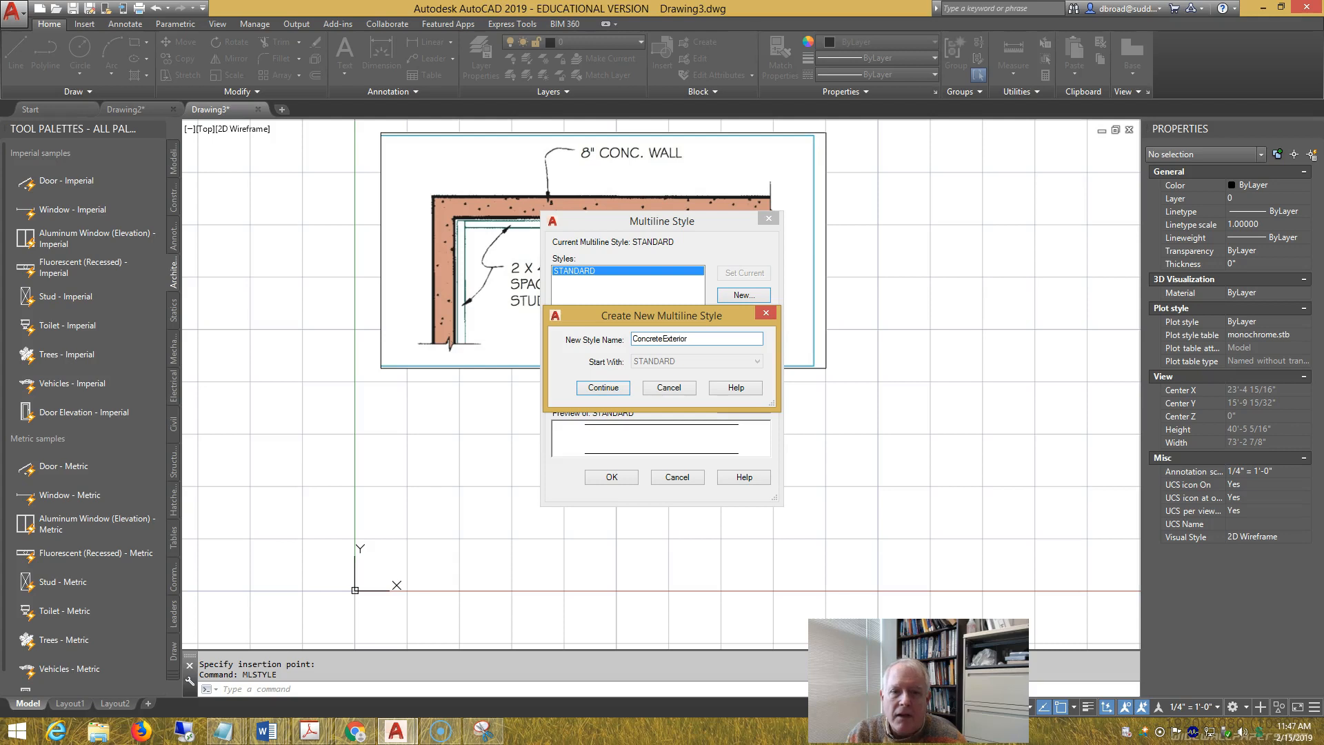
{"action": "key", "text": "Return"}
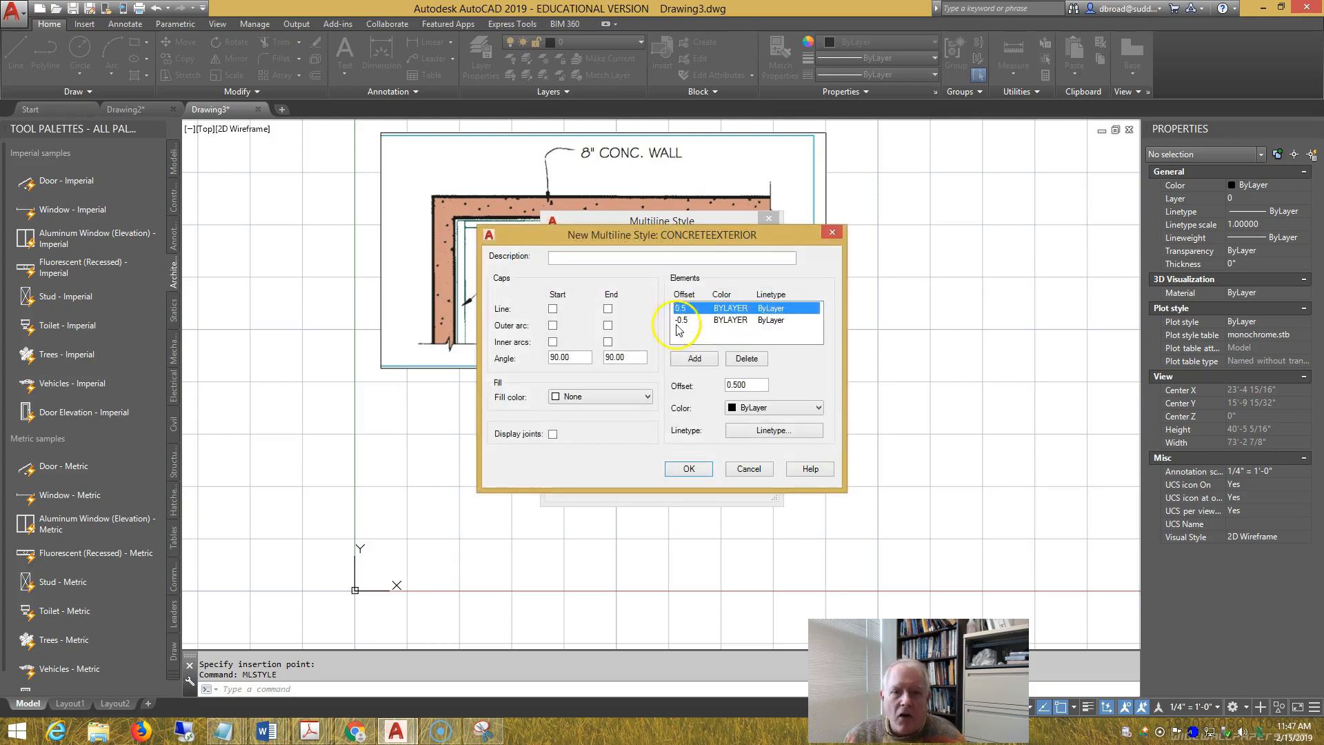
- Set the offsets of the style's two existing elements to 0 and -8
{"action": "left_click", "coordinate": [669, 260]}
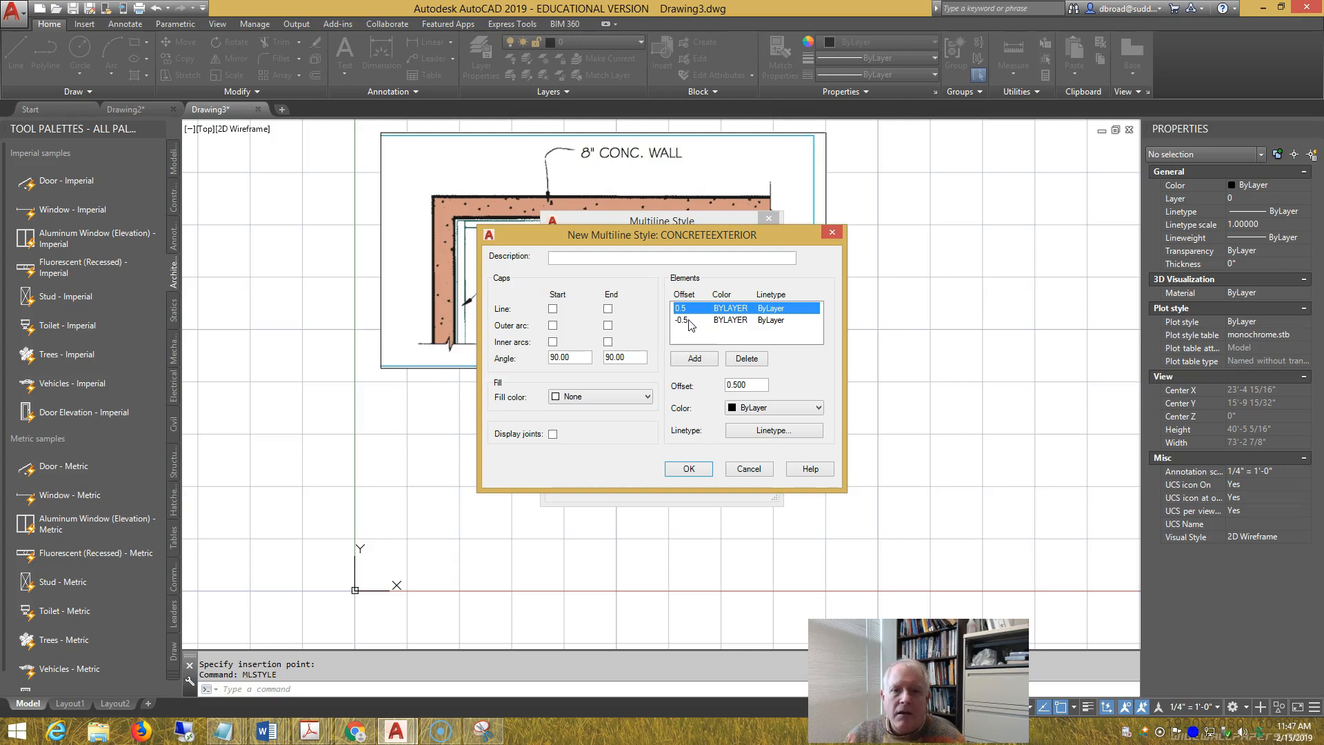
{"action": "left_click", "coordinate": [711, 314]}
{"action": "left_click", "coordinate": [700, 381]}
{"action": "type", "text": "0"}
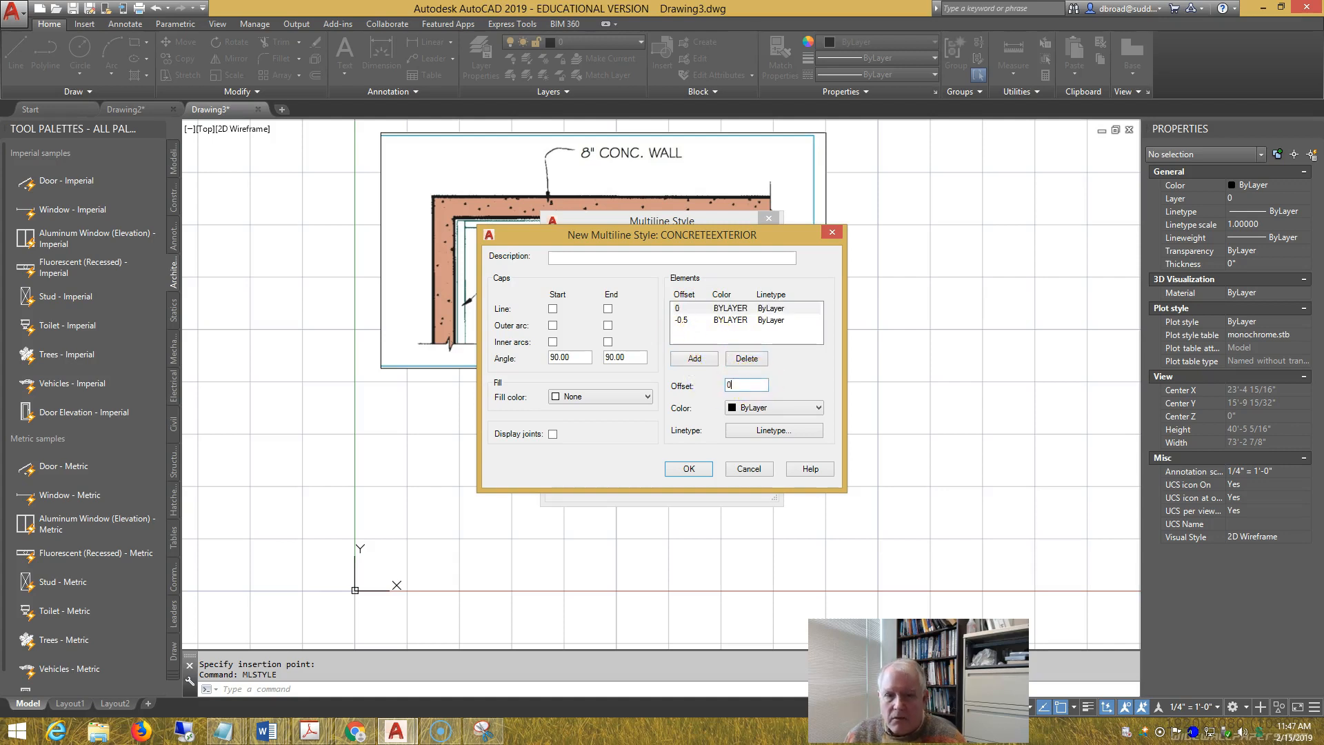
{"action": "left_click", "coordinate": [688, 321]}
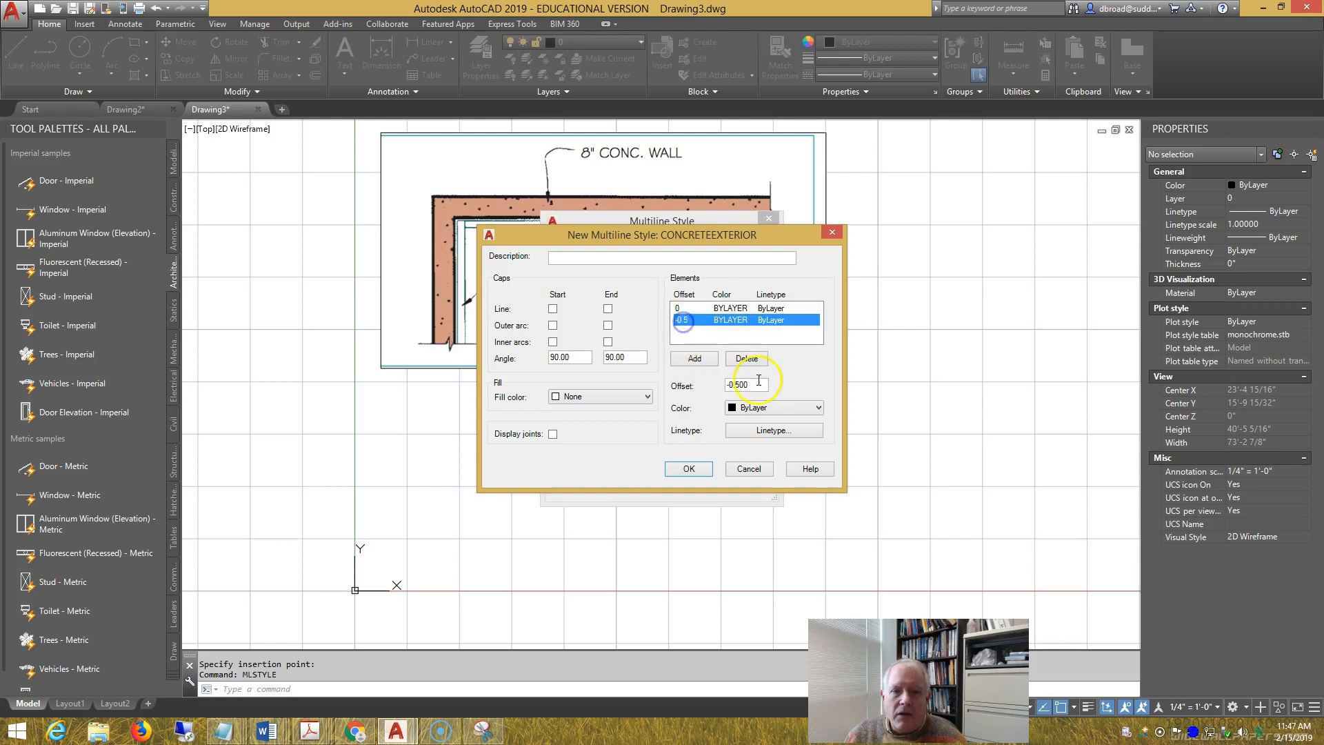
{"action": "left_click", "coordinate": [704, 377]}
{"action": "type", "text": "-8"}
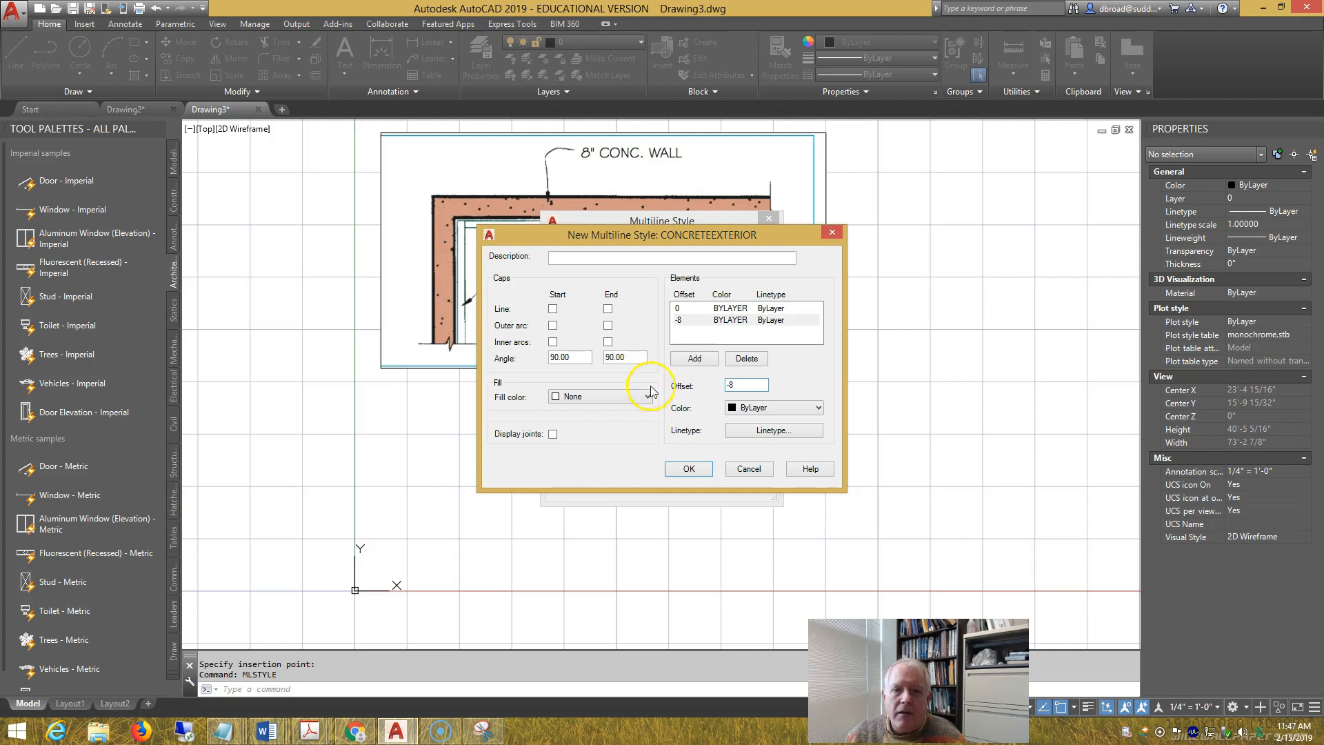
- Add a third element to the multiline style with an offset of -9
{"action": "left_click", "coordinate": [707, 359]}
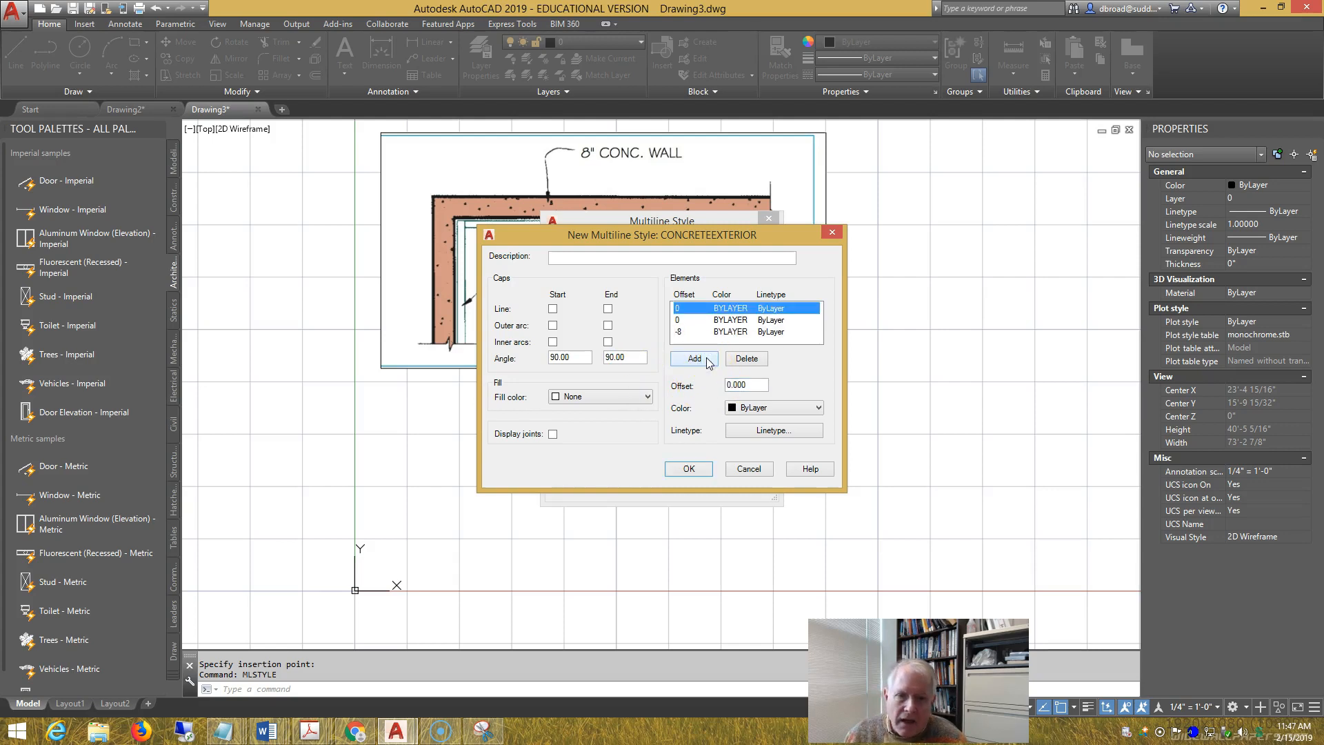
{"action": "left_click", "coordinate": [704, 386]}
{"action": "type", "text": "0"}
{"action": "type", "text": "-9"}
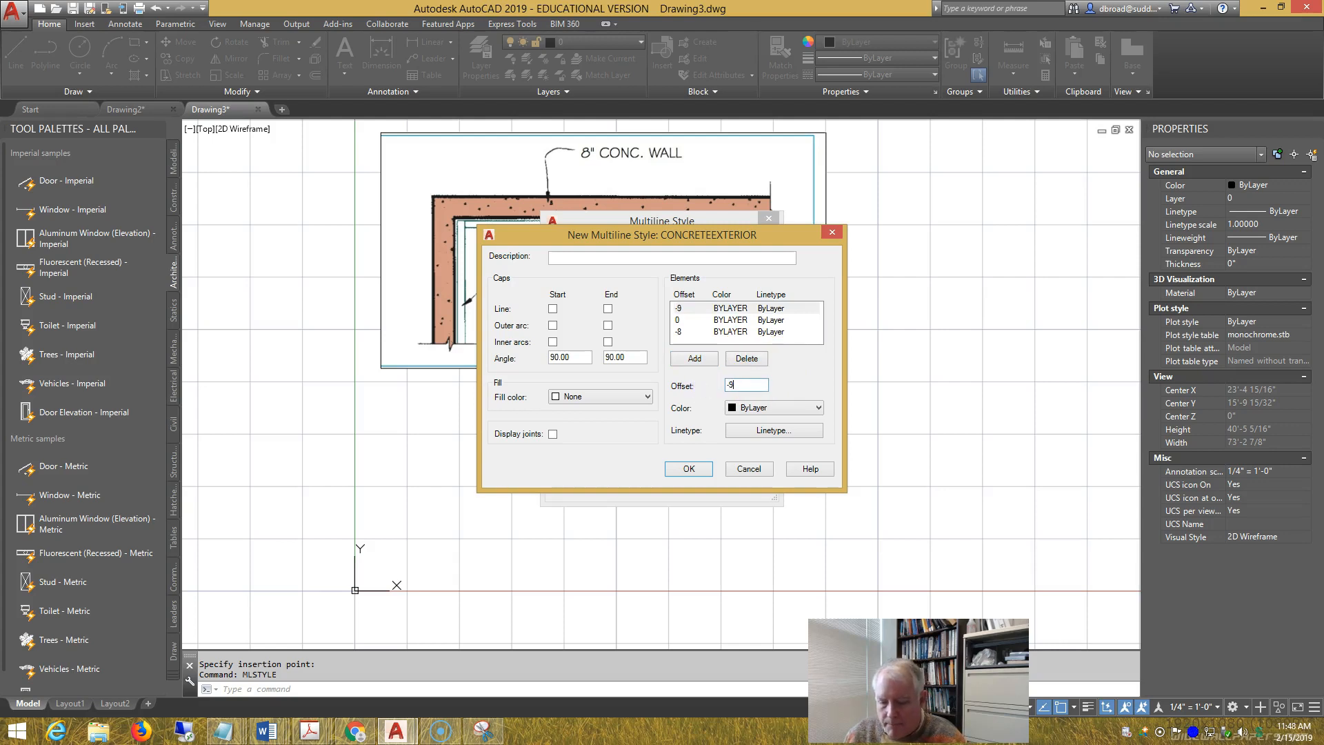
- Add a fourth element to the multiline style with an offset of -12.5
{"action": "left_click", "coordinate": [699, 360]}
{"action": "left_click_drag", "start_coordinate": [761, 385], "coordinate": [718, 391]}
{"action": "type", "text": "-9"}
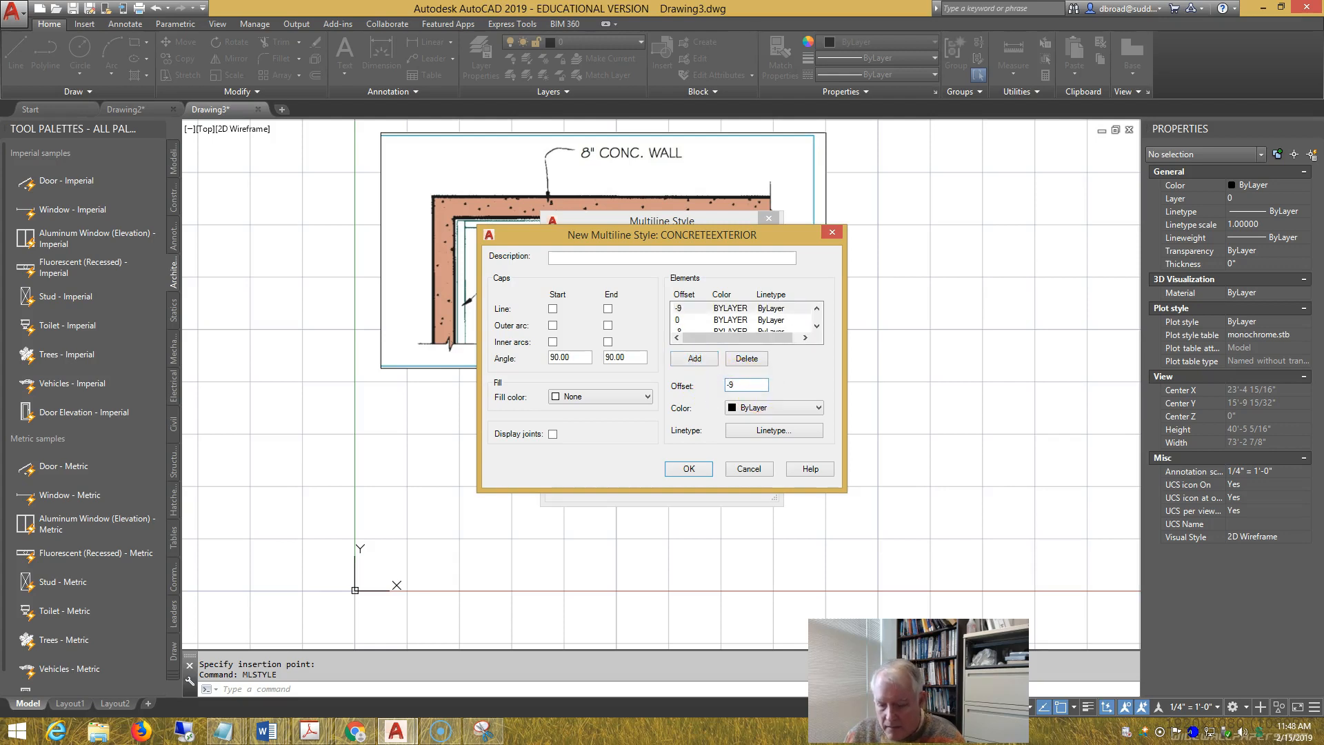
{"action": "type", "text": ".5"}
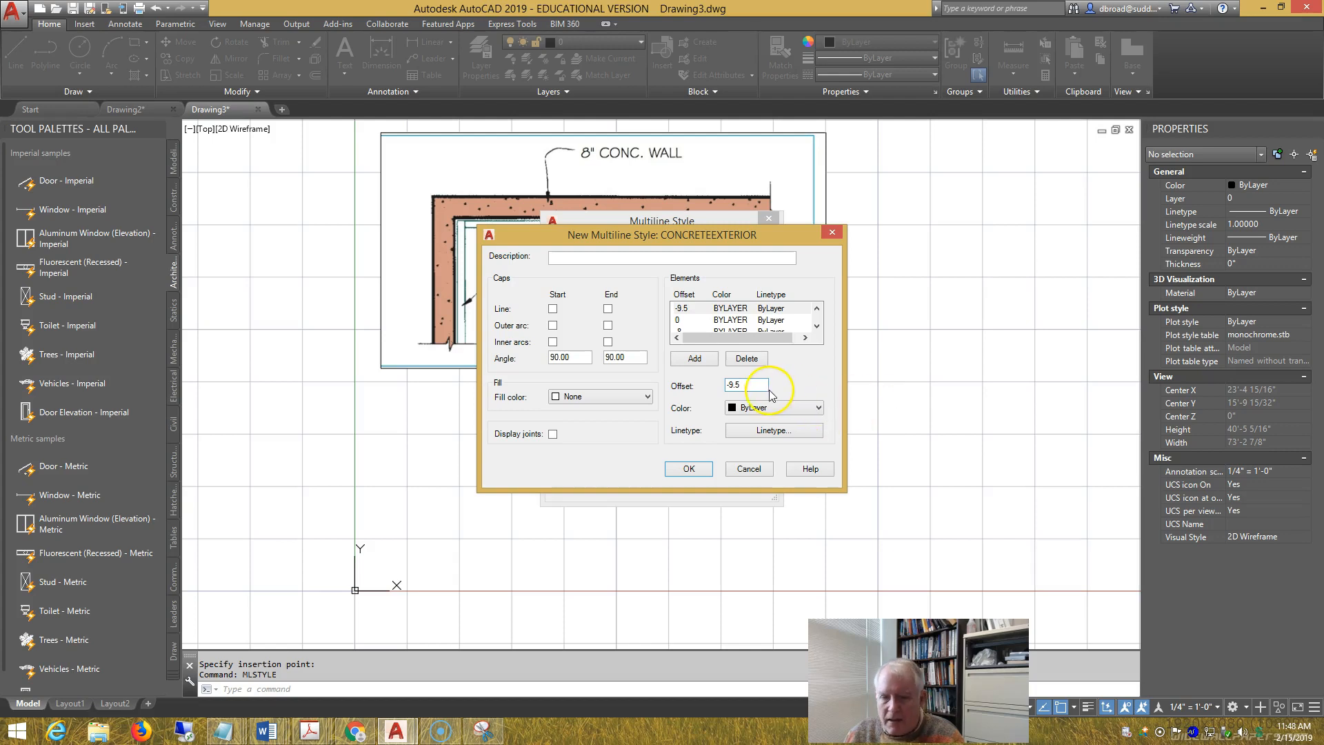
{"action": "left_click_drag", "start_coordinate": [763, 384], "coordinate": [712, 383]}
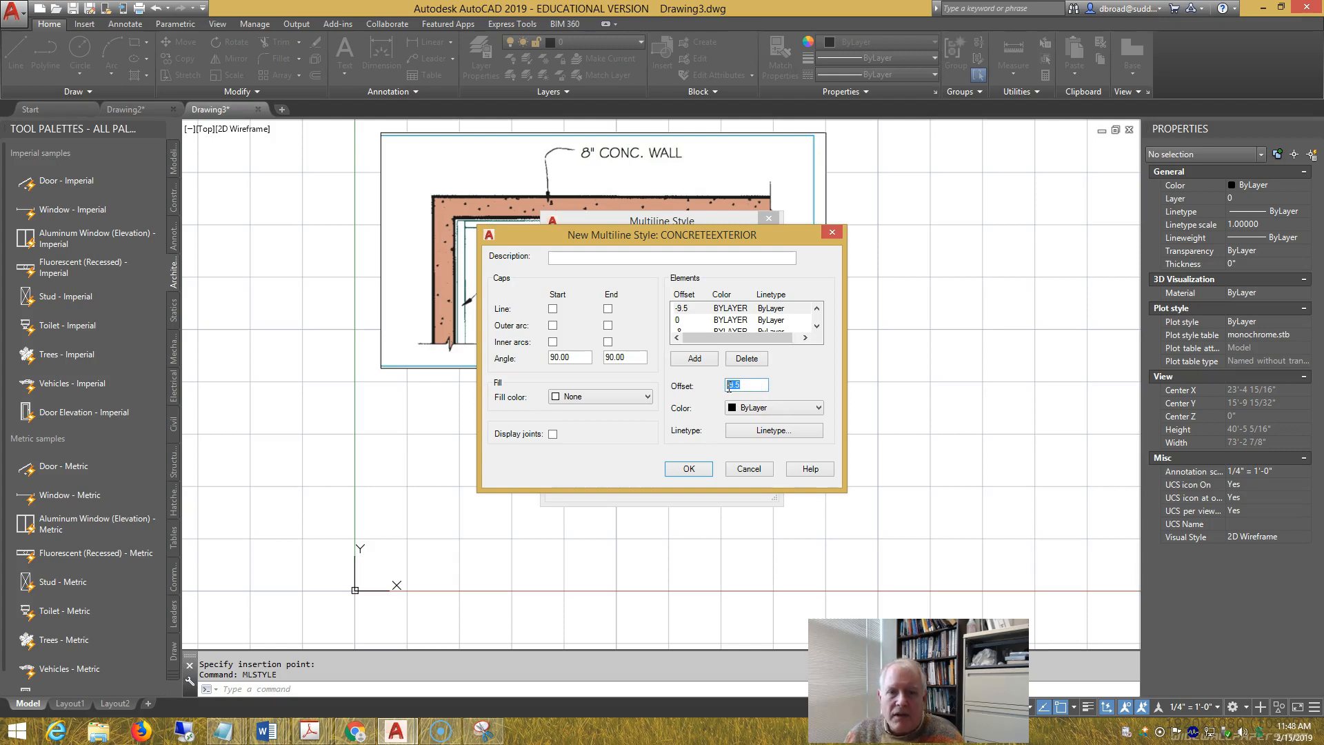
{"action": "type", "text": "-12"}
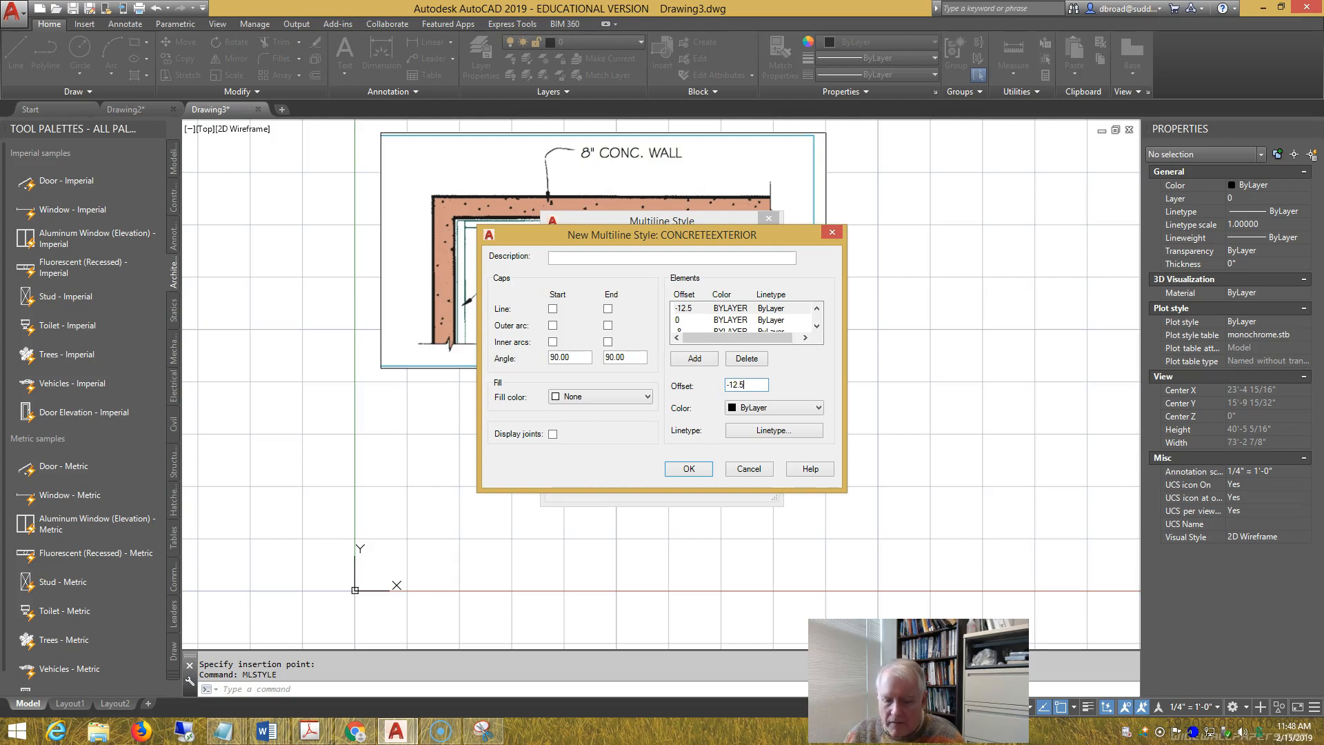
{"action": "type", "text": ".5"}
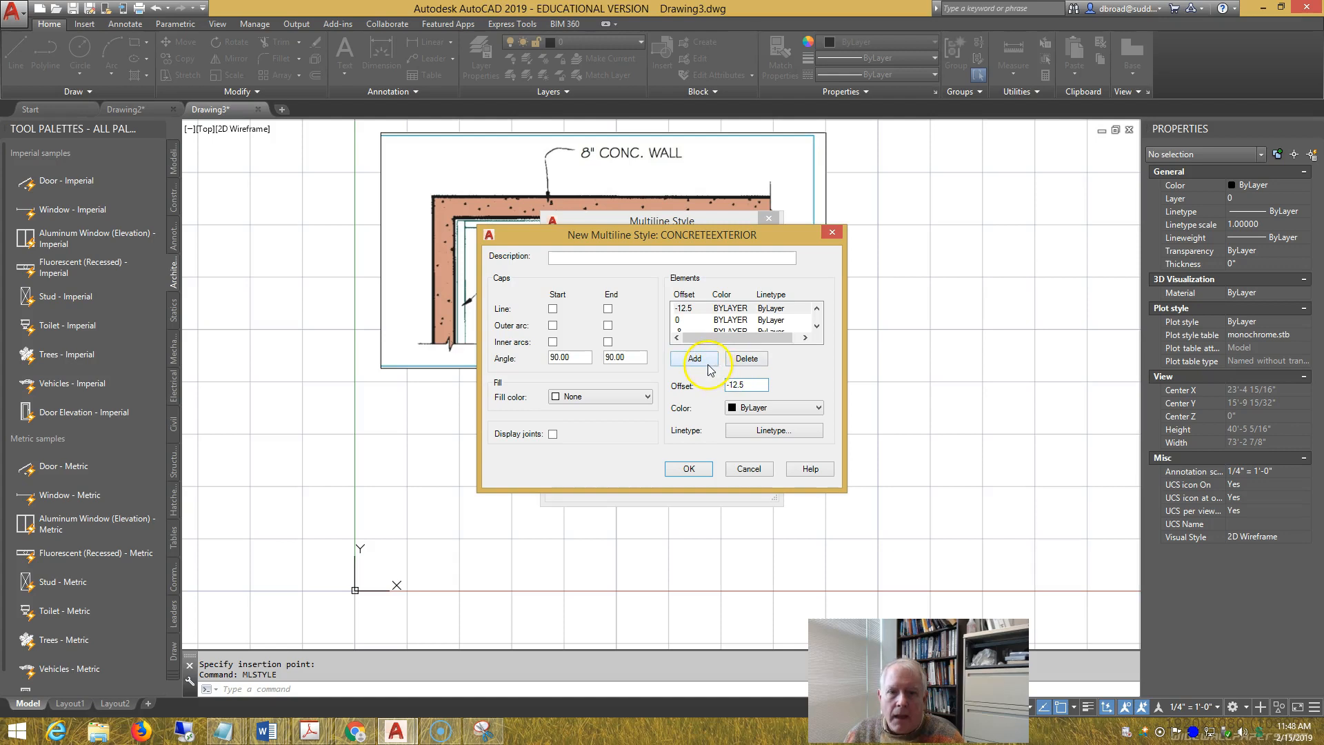
- Add a fifth element with an offset of -13 and accept the new multiline style
{"action": "left_click", "coordinate": [697, 360]}
{"action": "double_click", "coordinate": [747, 383]}
{"action": "type", "text": "-1"}
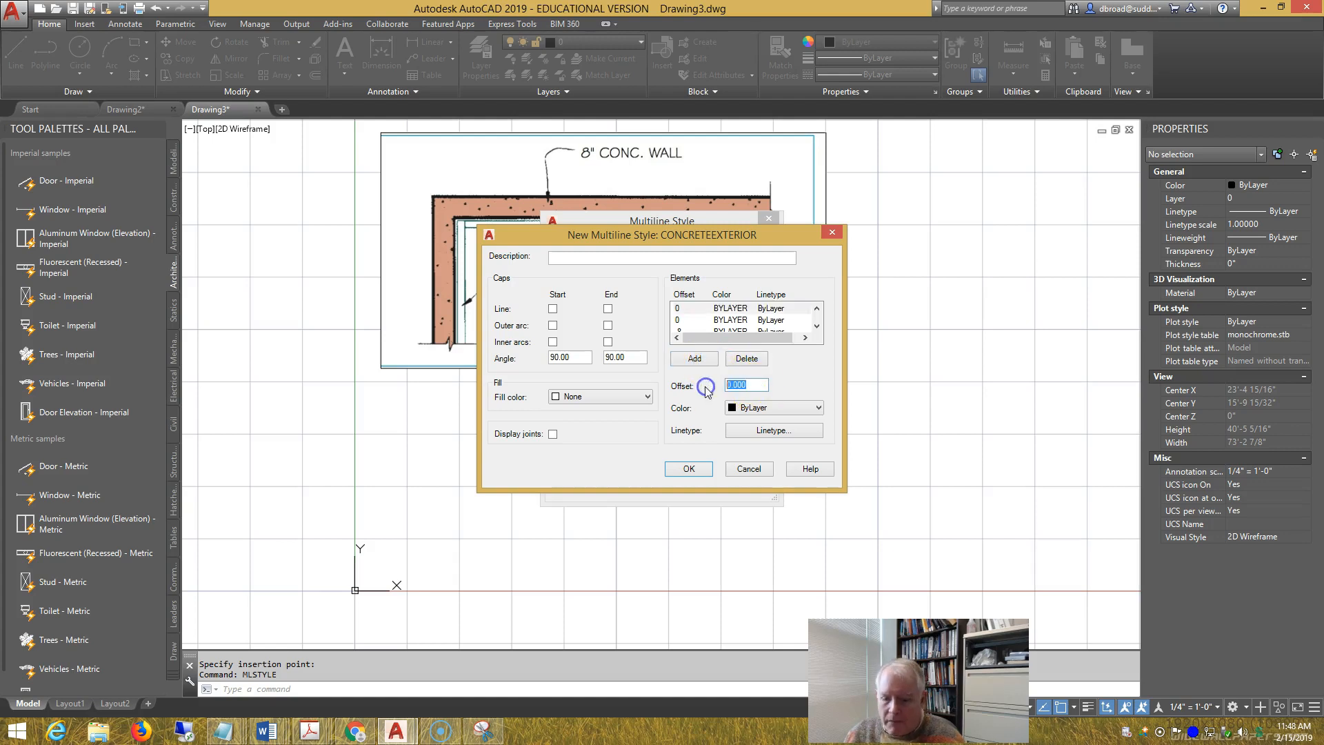
{"action": "type", "text": "3"}
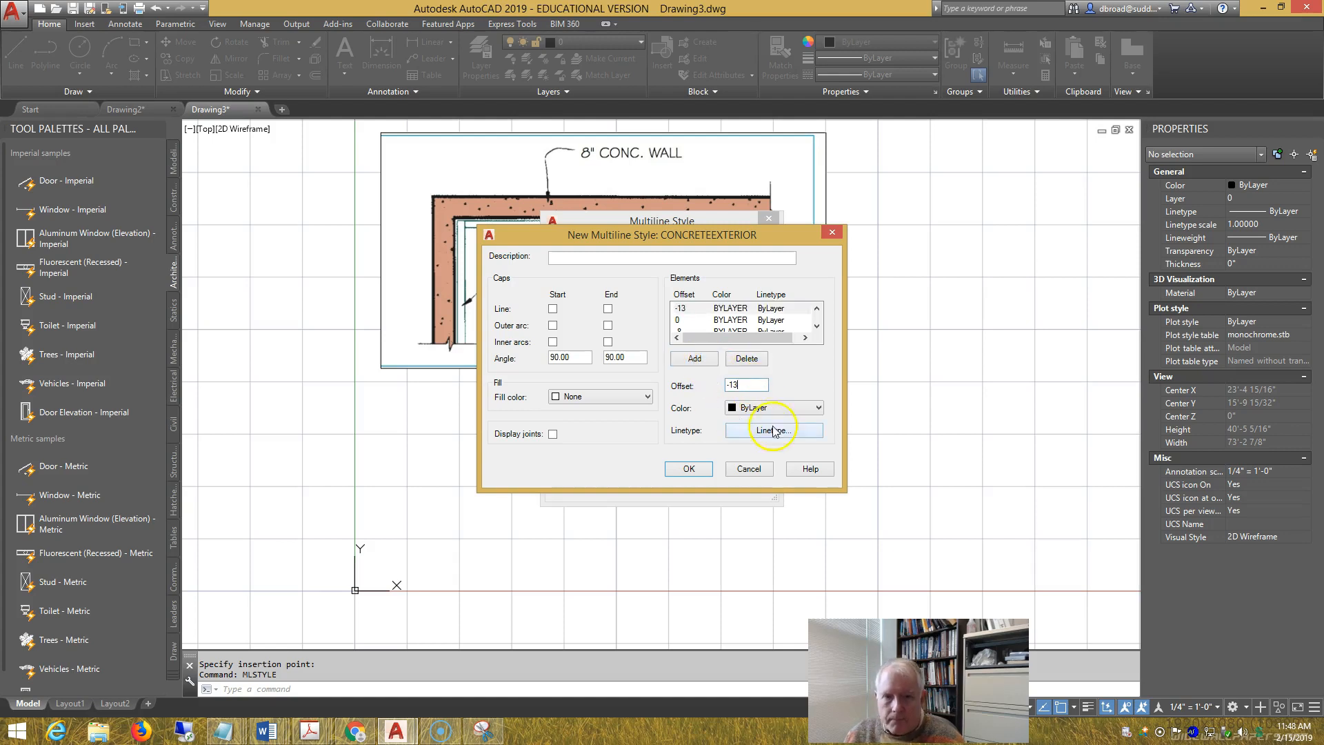
{"action": "left_click", "coordinate": [687, 469]}
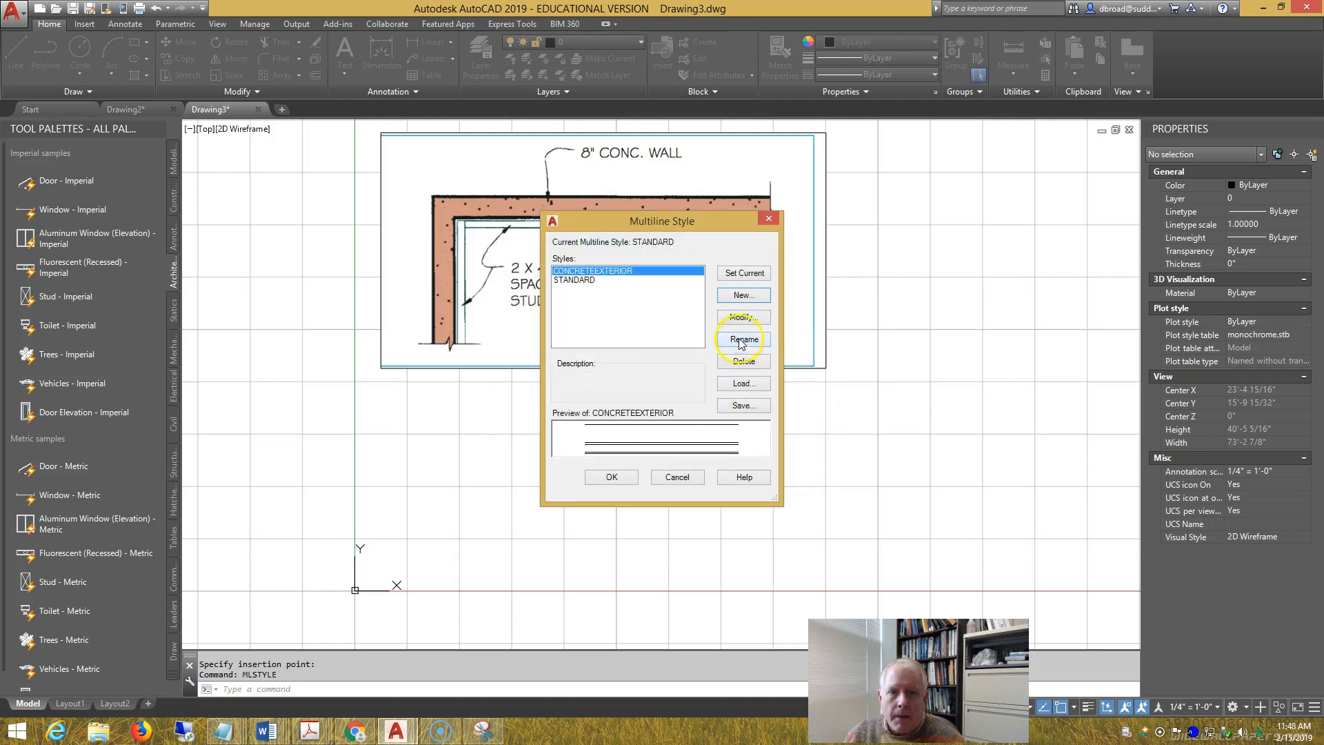
- Modify the ConcreteExterior style to use line caps at both start and end, and close the style manager
{"action": "left_click", "coordinate": [744, 316]}
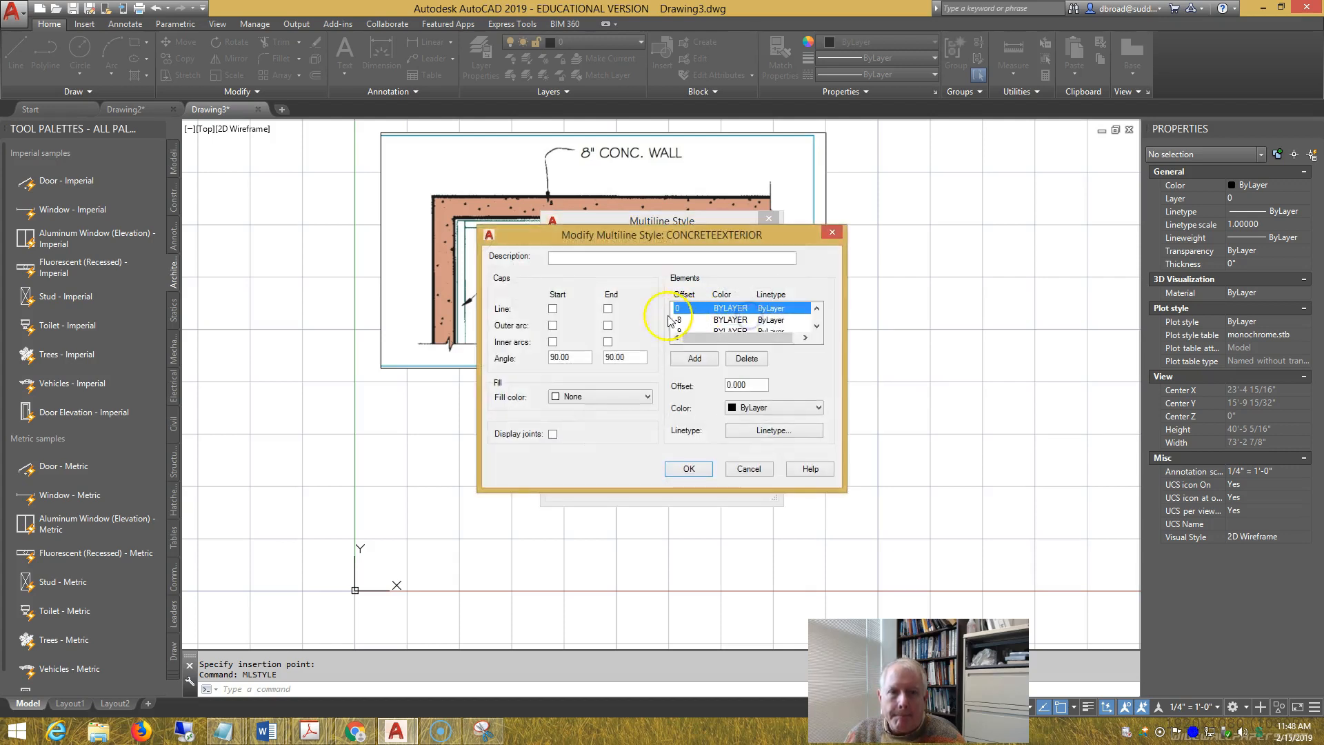
{"action": "left_click", "coordinate": [553, 308]}
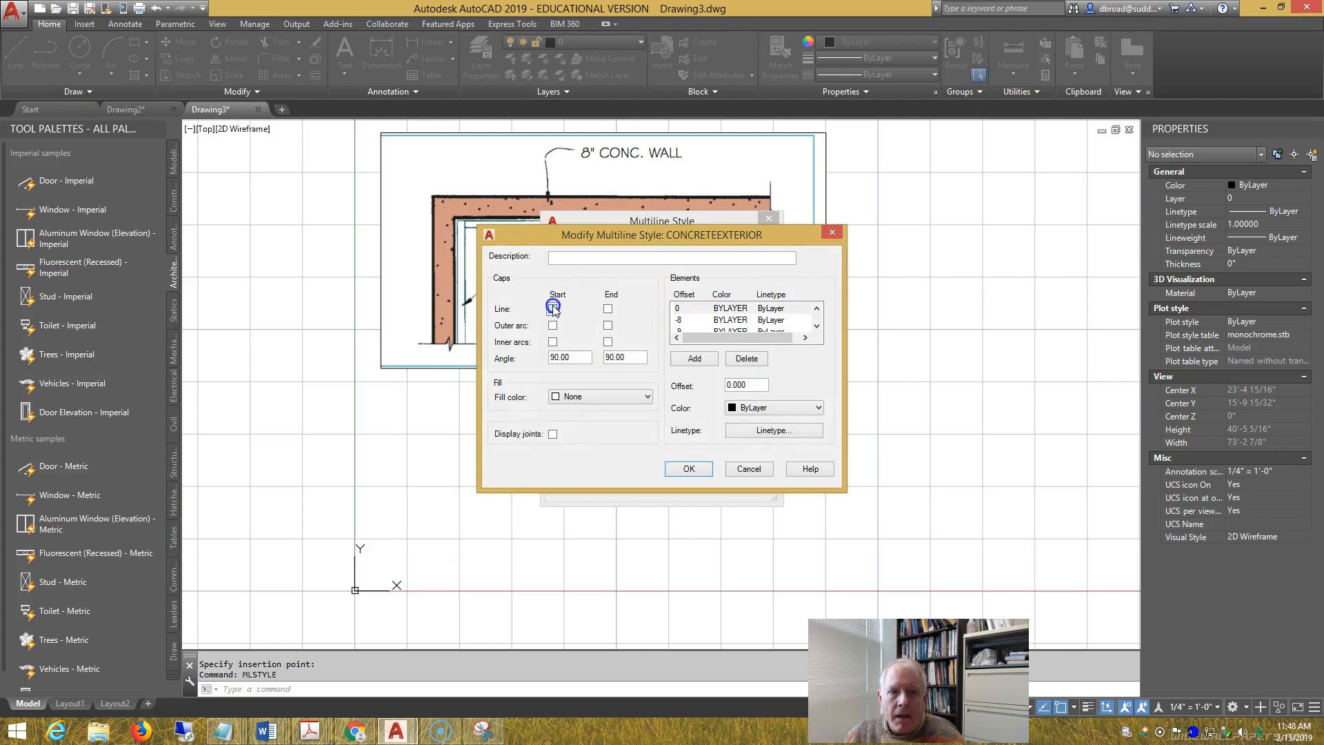
{"action": "left_click", "coordinate": [608, 308]}
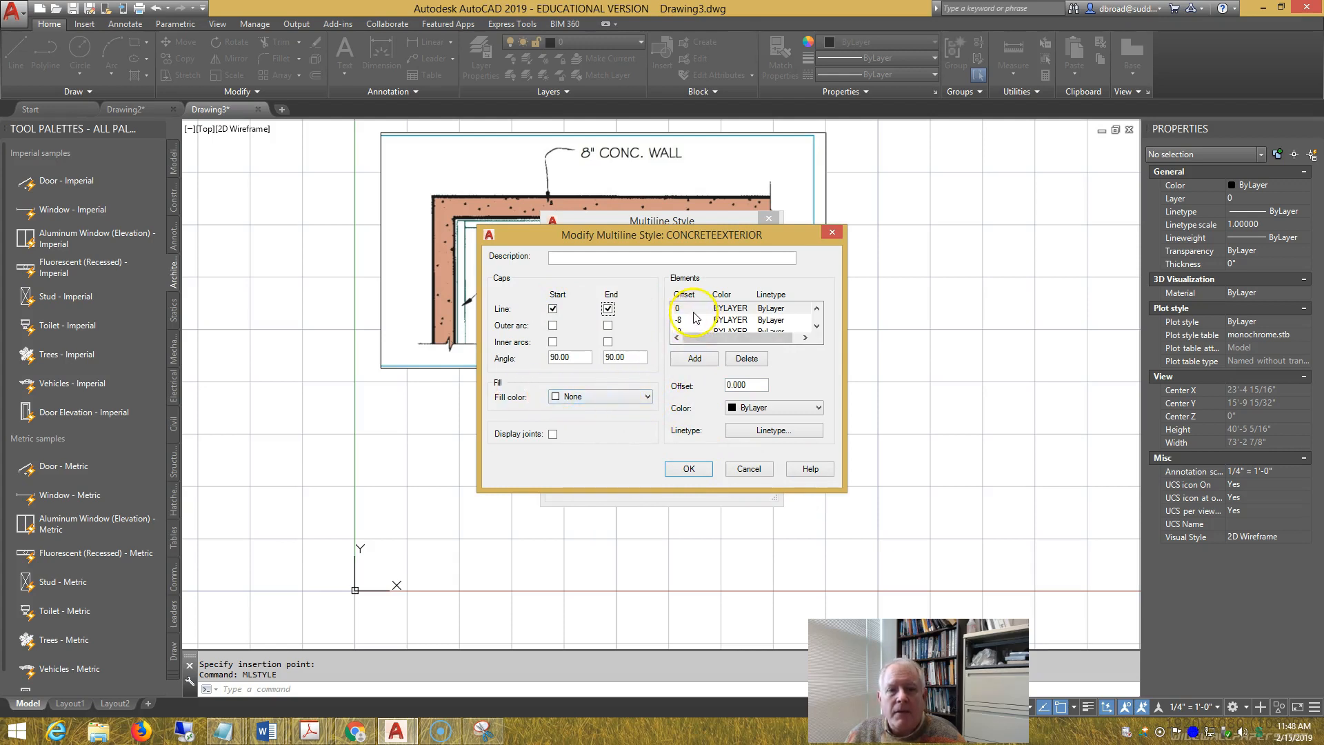
{"action": "left_click", "coordinate": [689, 470]}
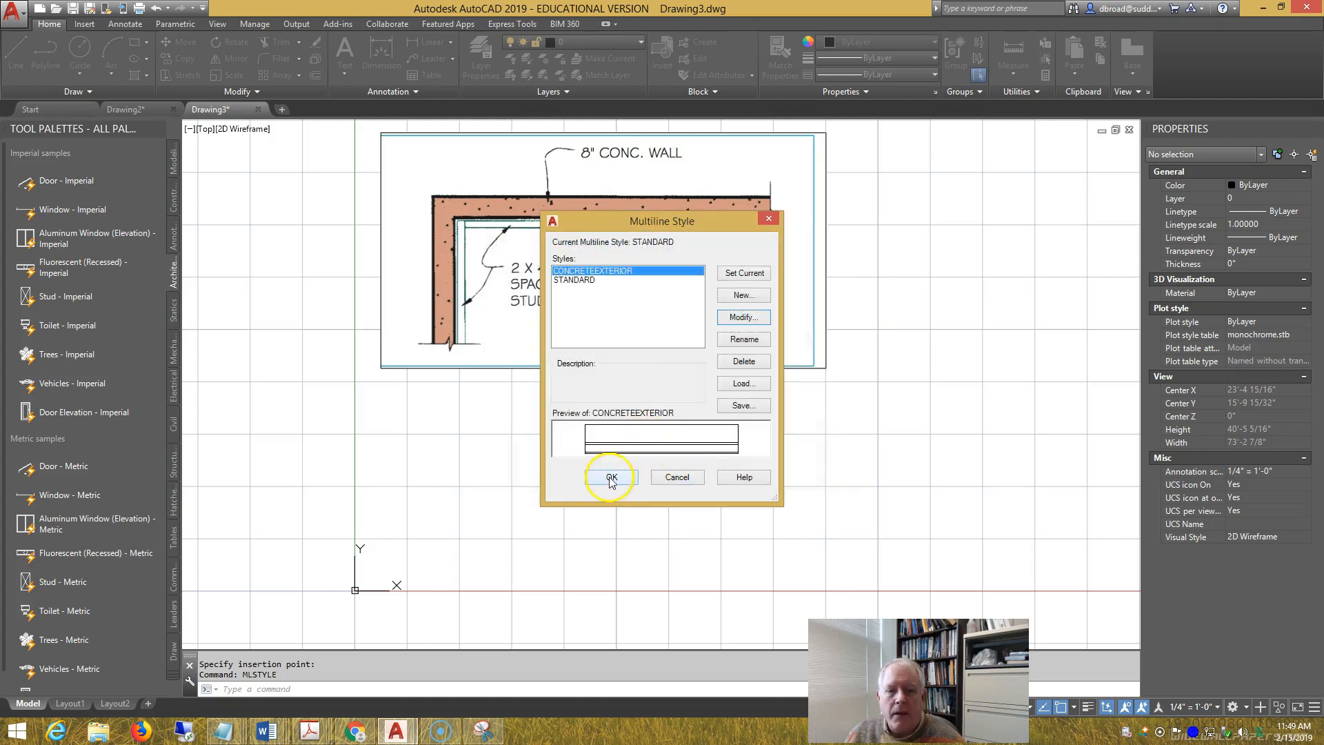
{"action": "left_click", "coordinate": [611, 478]}
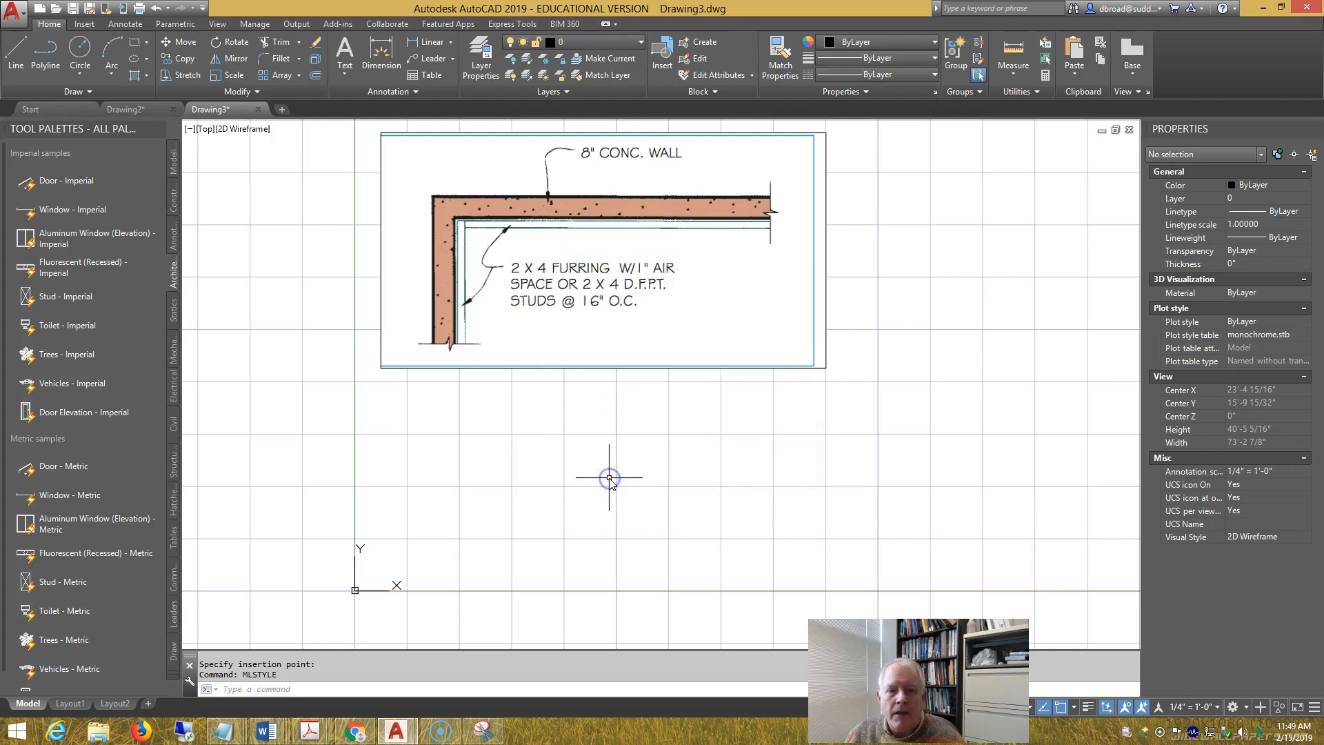
- Make ConcreteExterior the current multiline style
{"action": "key", "text": "Return"}
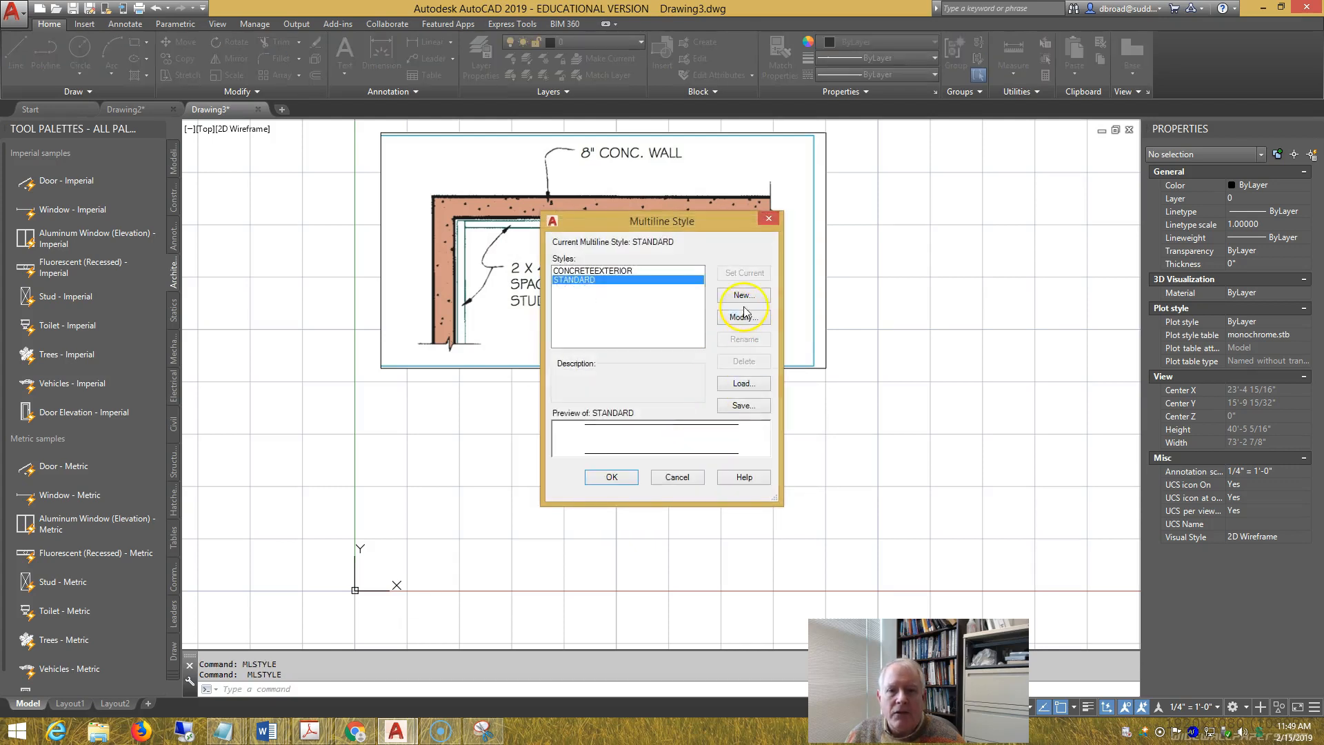
{"action": "left_click", "coordinate": [622, 271]}
{"action": "left_click", "coordinate": [745, 273]}
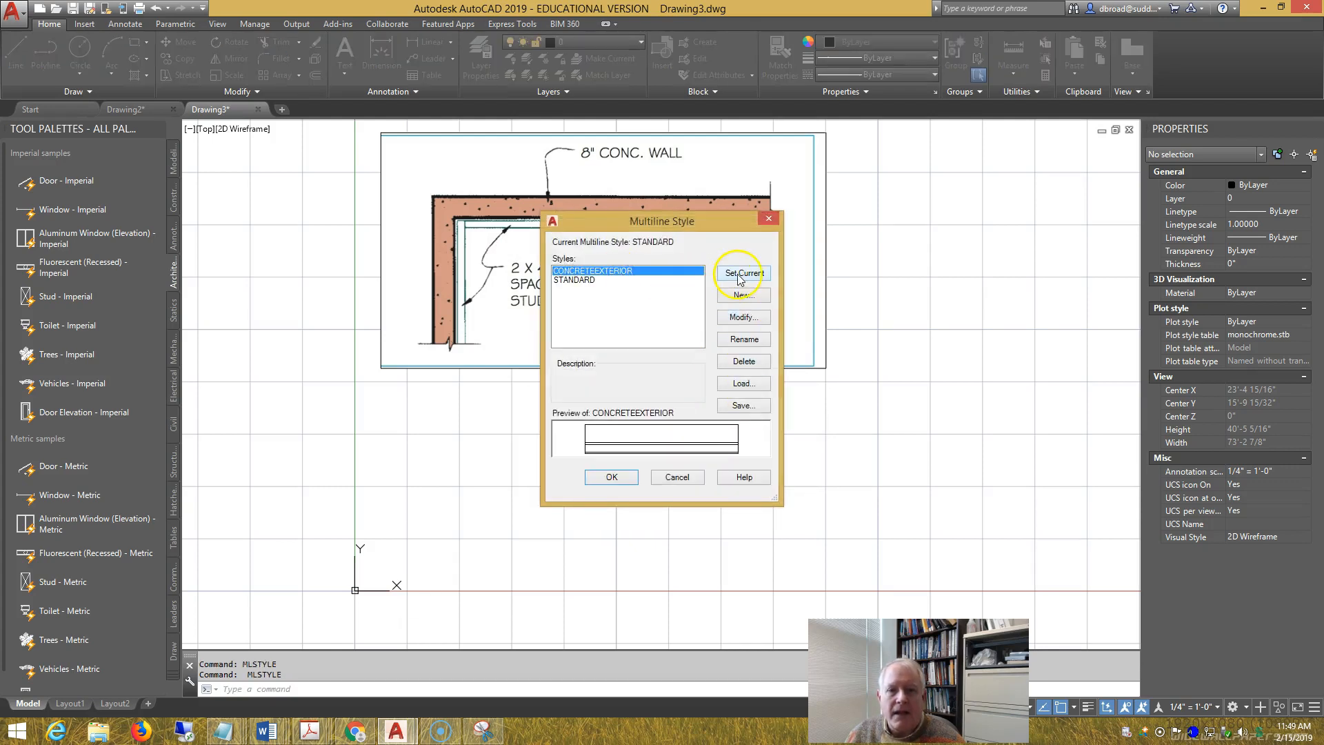
{"action": "left_click", "coordinate": [609, 477]}
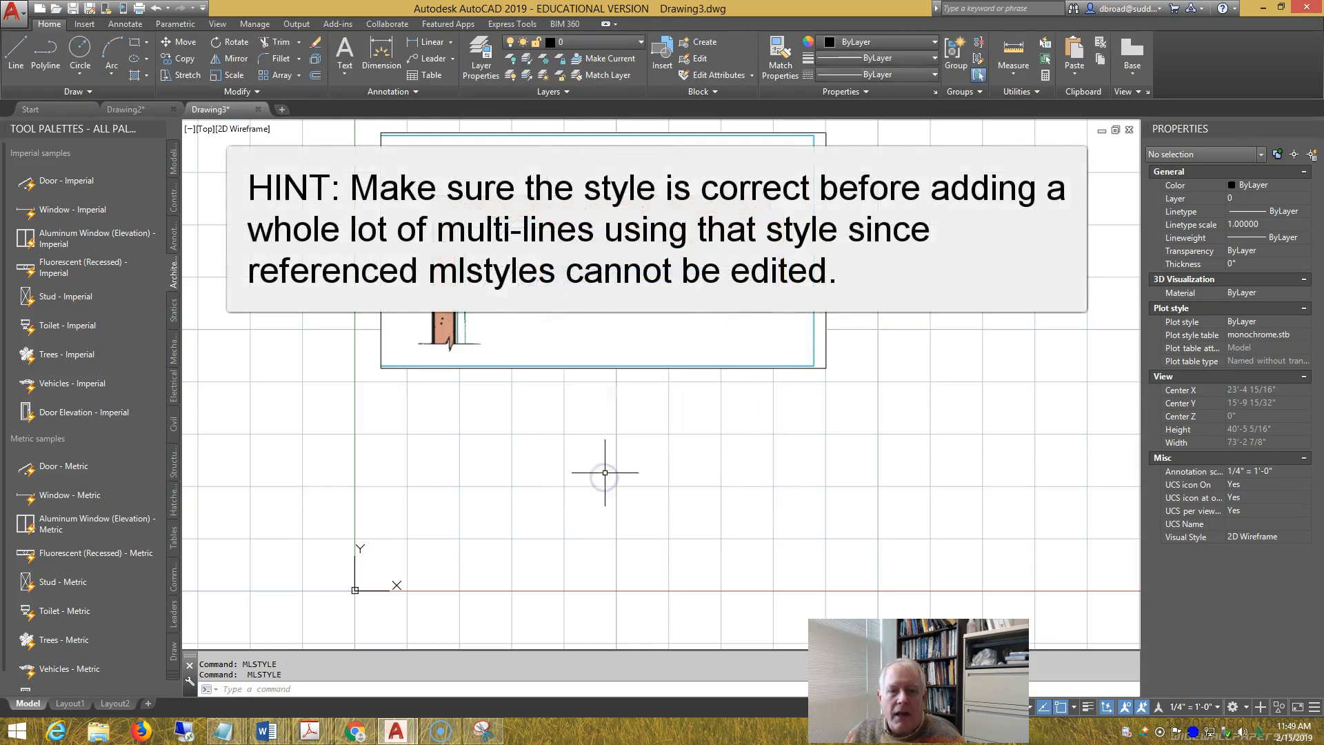
- Start a multiline at the origin and draw the first exterior wall 20' straight up
{"action": "type", "text": "m"}
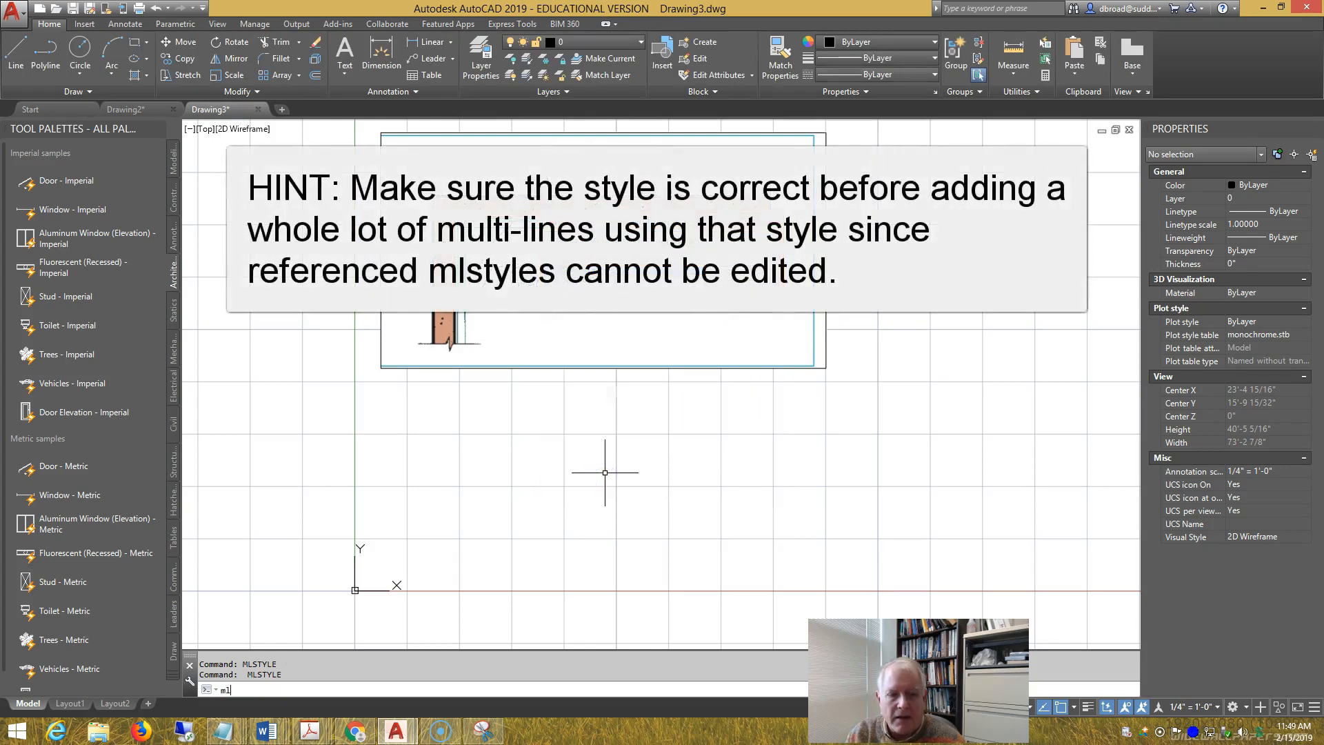
{"action": "type", "text": "l"}
{"action": "key", "text": "Return"}
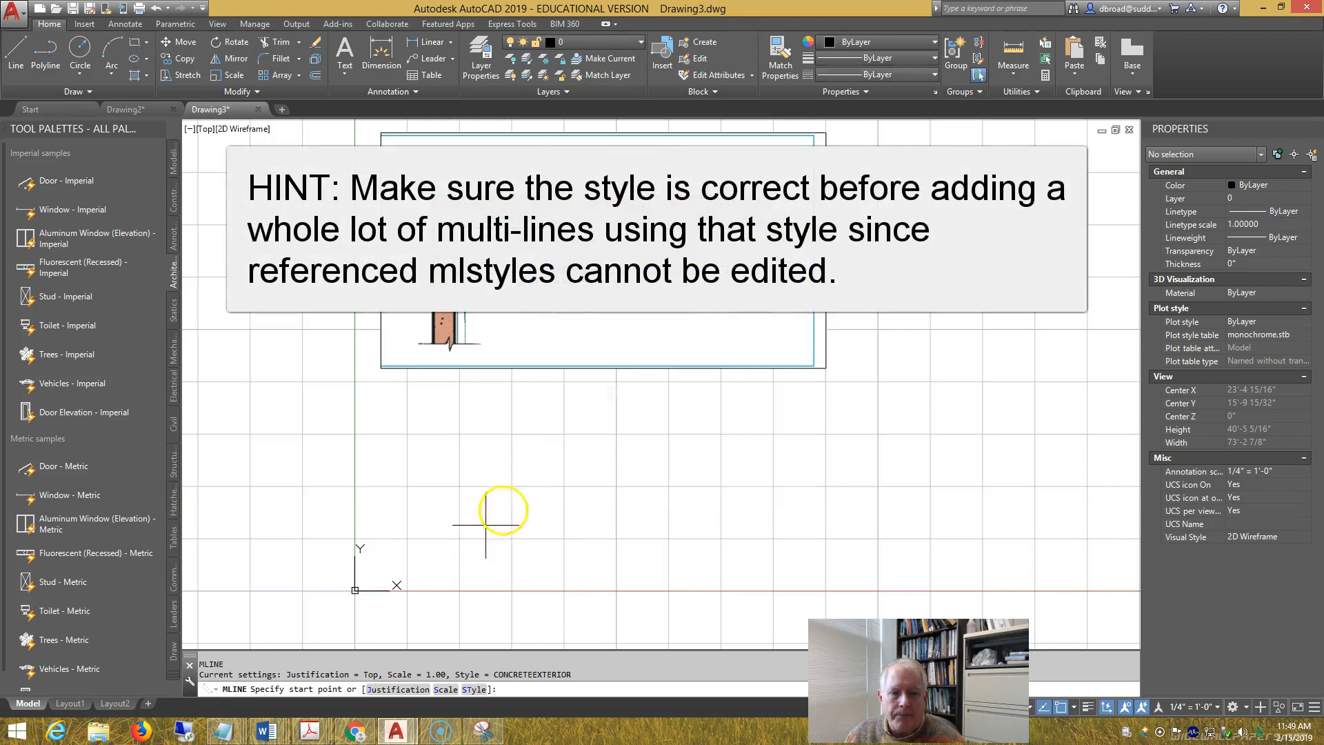
{"action": "left_click", "coordinate": [355, 590]}
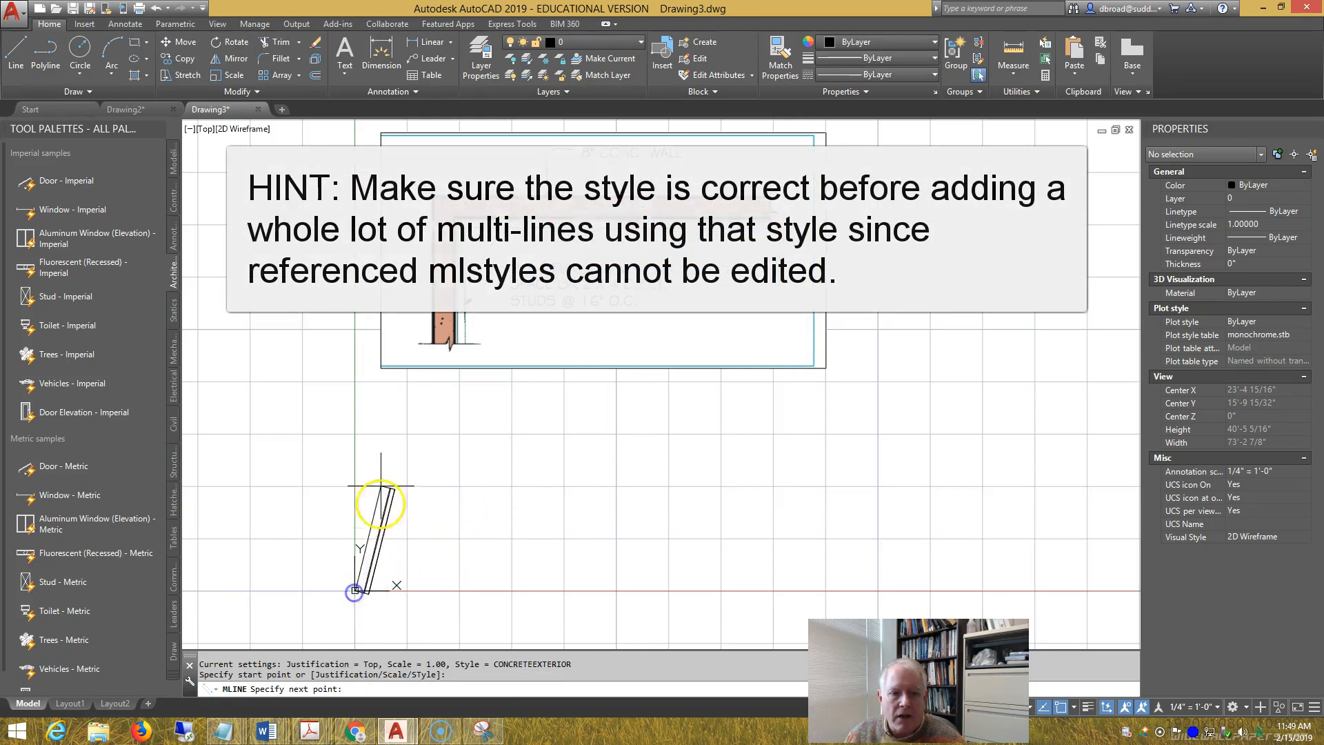
{"action": "type", "text": "20'"}
{"action": "right_click", "coordinate": [357, 418]}
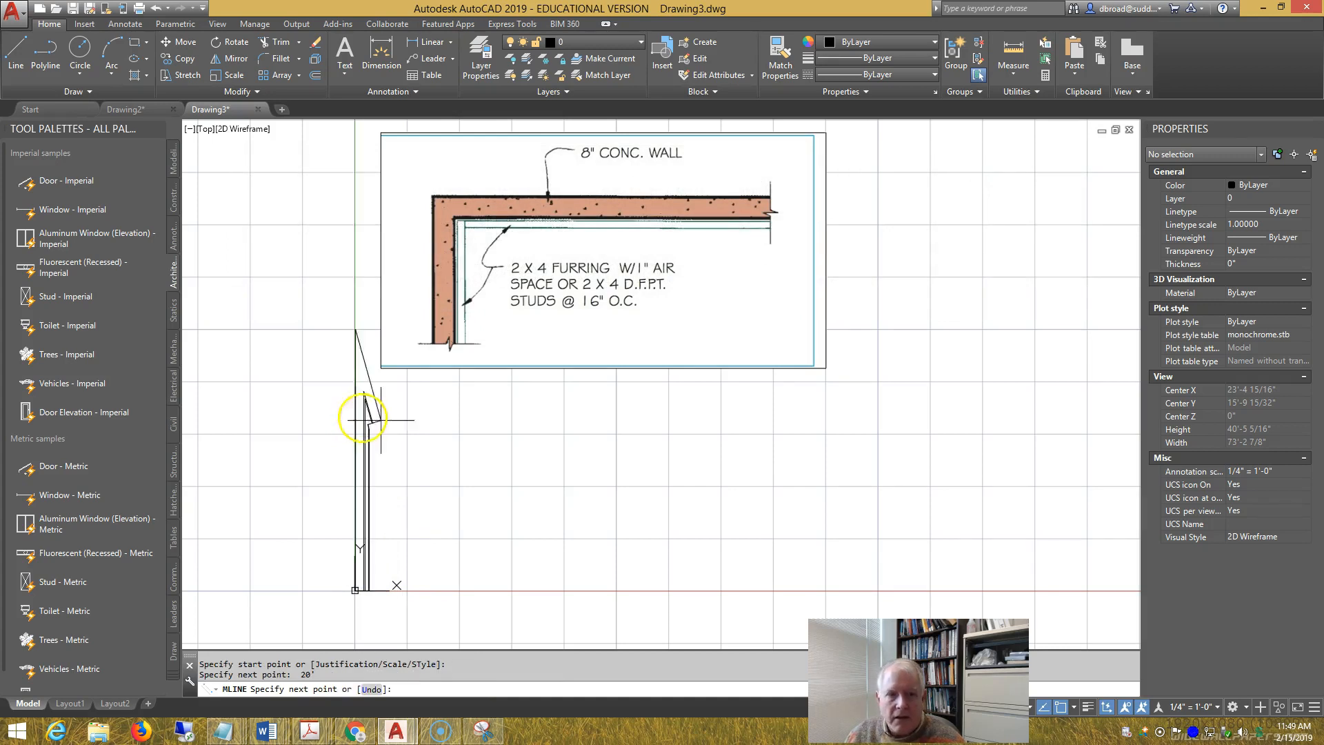
- Continue the multiline 40' to the right and 20' down, and close it back to the origin
{"action": "scroll", "coordinate": [570, 402], "scroll_direction": "down", "scroll_amount": 2}
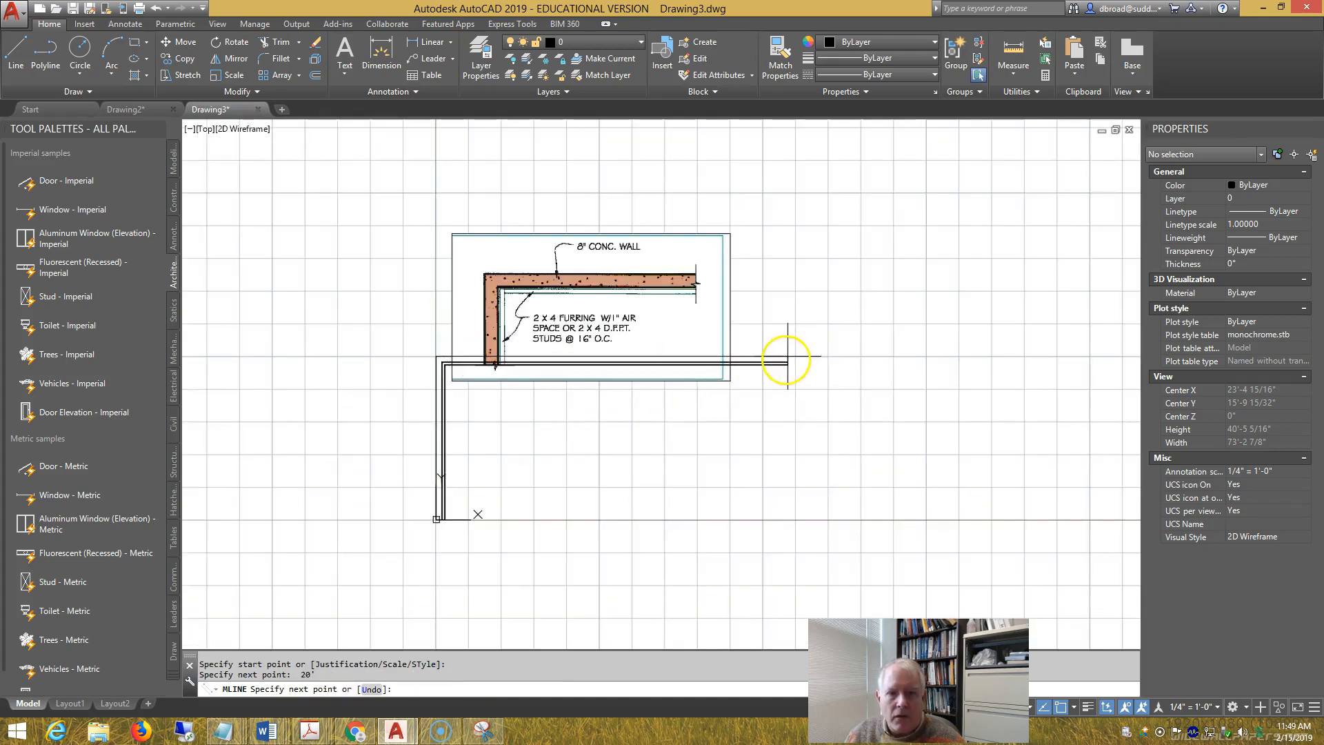
{"action": "type", "text": "40'"}
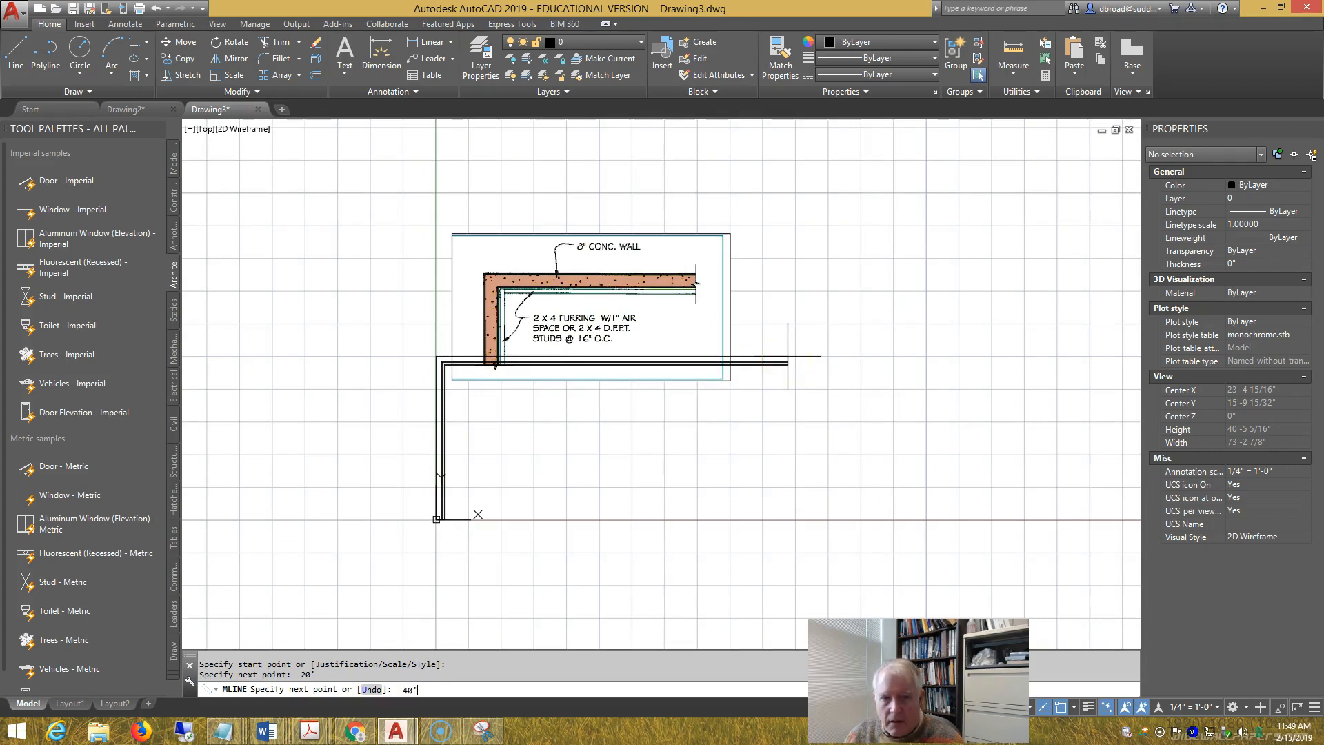
{"action": "key", "text": "Return"}
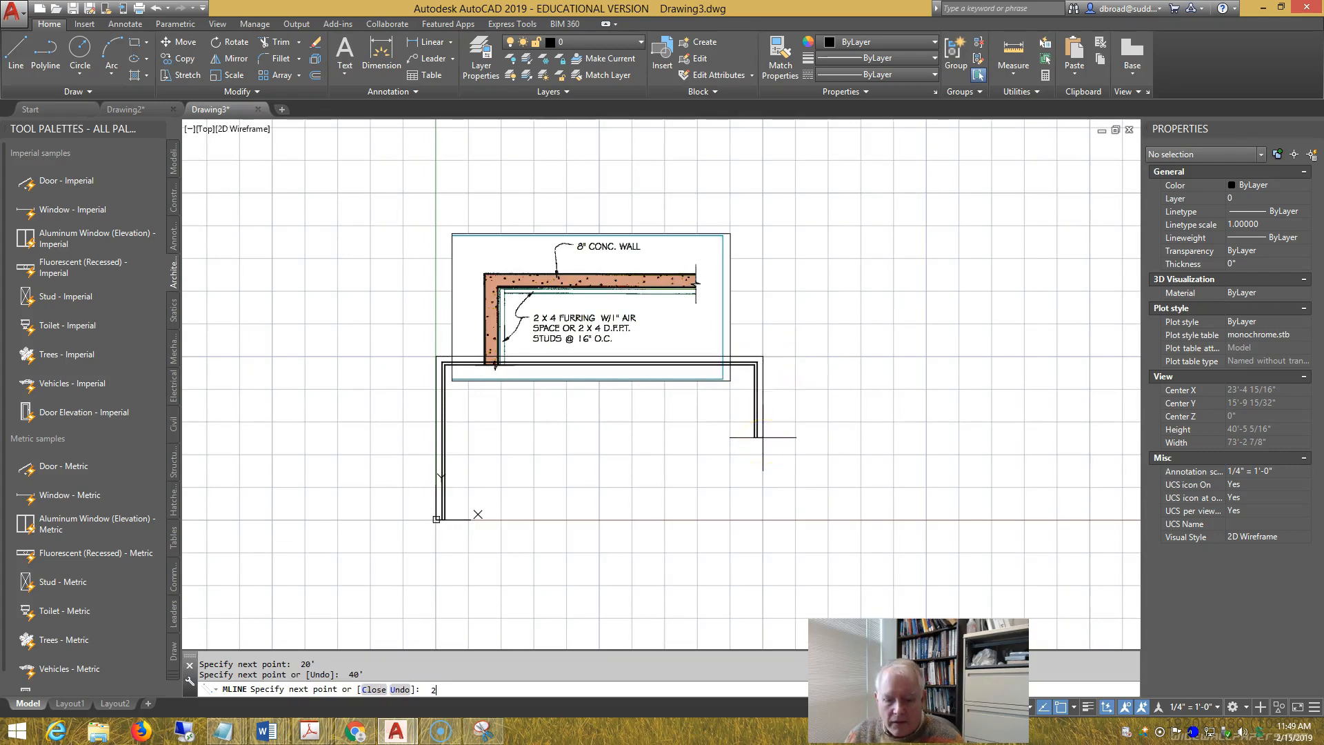
{"action": "key", "text": "Return"}
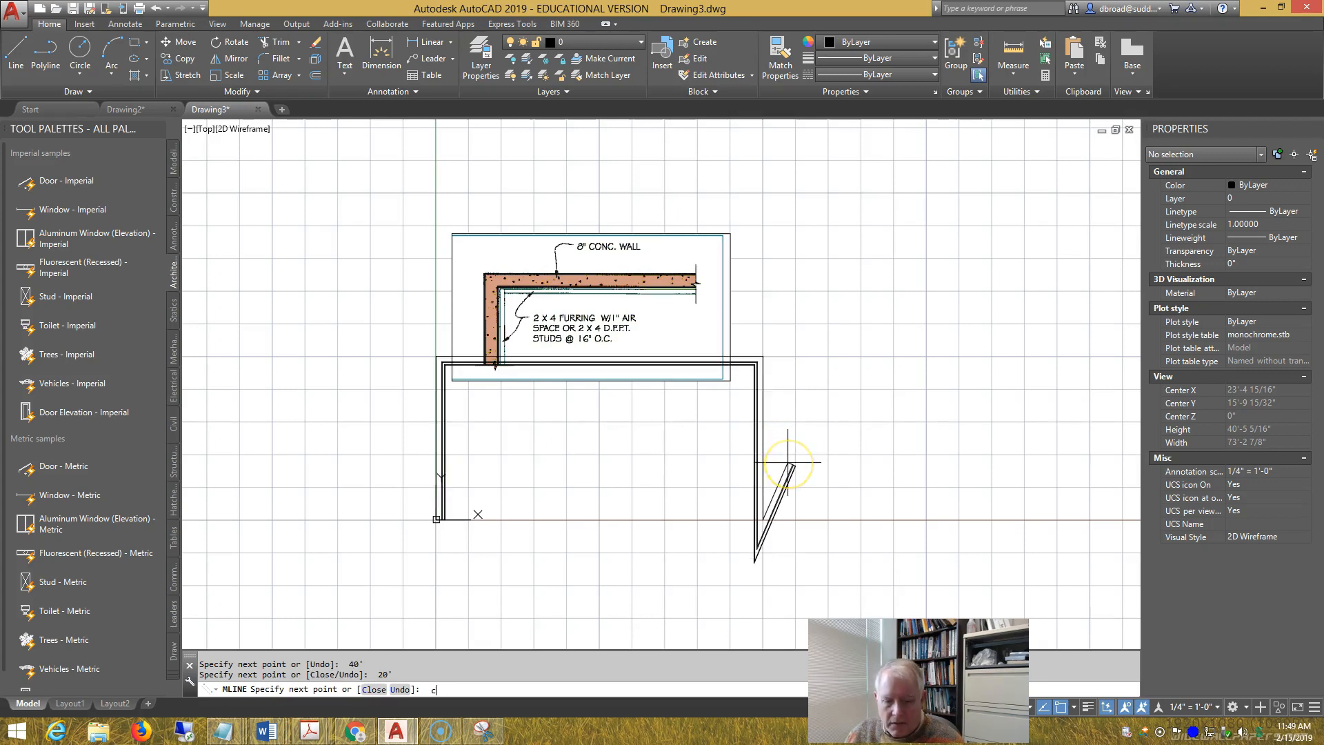
{"action": "key", "text": "Return"}
{"action": "scroll", "coordinate": [695, 414], "scroll_direction": "up", "scroll_amount": 4}
{"action": "middle_click_drag", "start_coordinate": [716, 416], "coordinate": [836, 329]}
{"action": "scroll", "coordinate": [836, 329], "scroll_direction": "down", "scroll_amount": 2}
{"action": "left_click", "coordinate": [391, 62]}
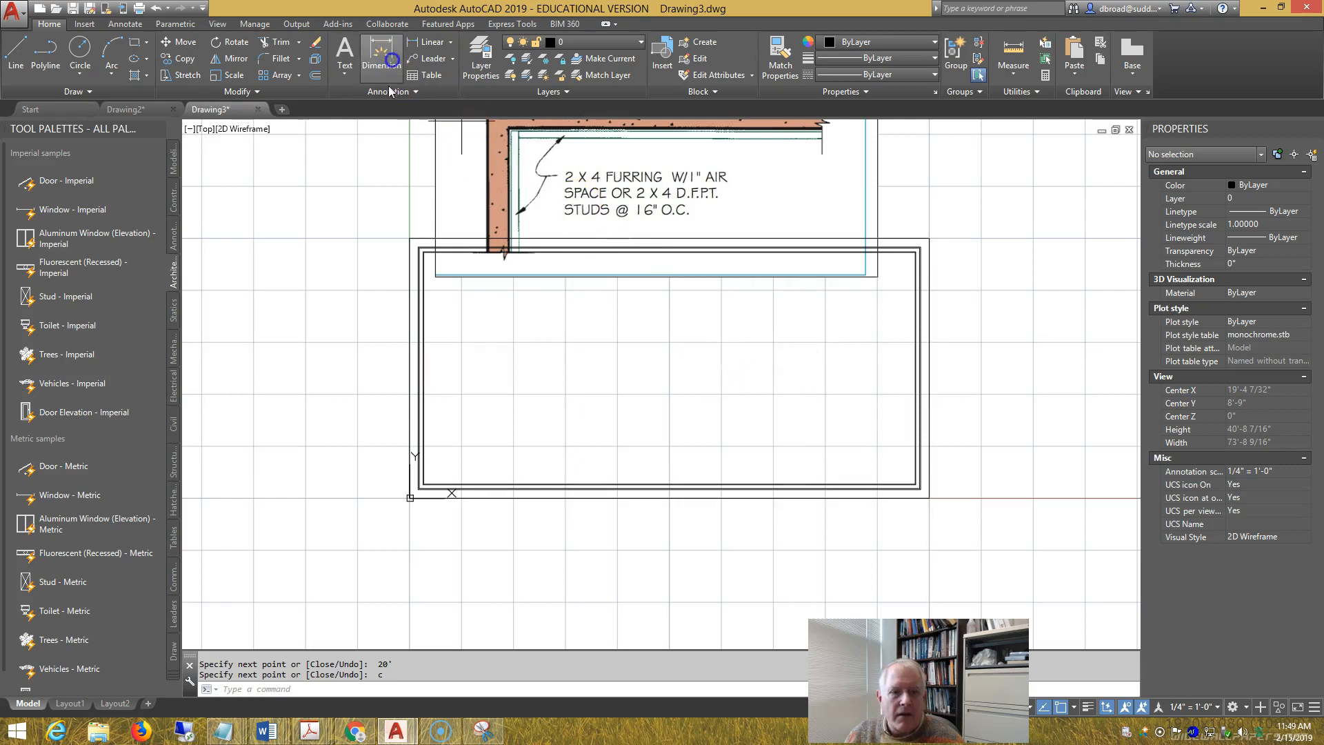
{"action": "key", "text": "Escape"}
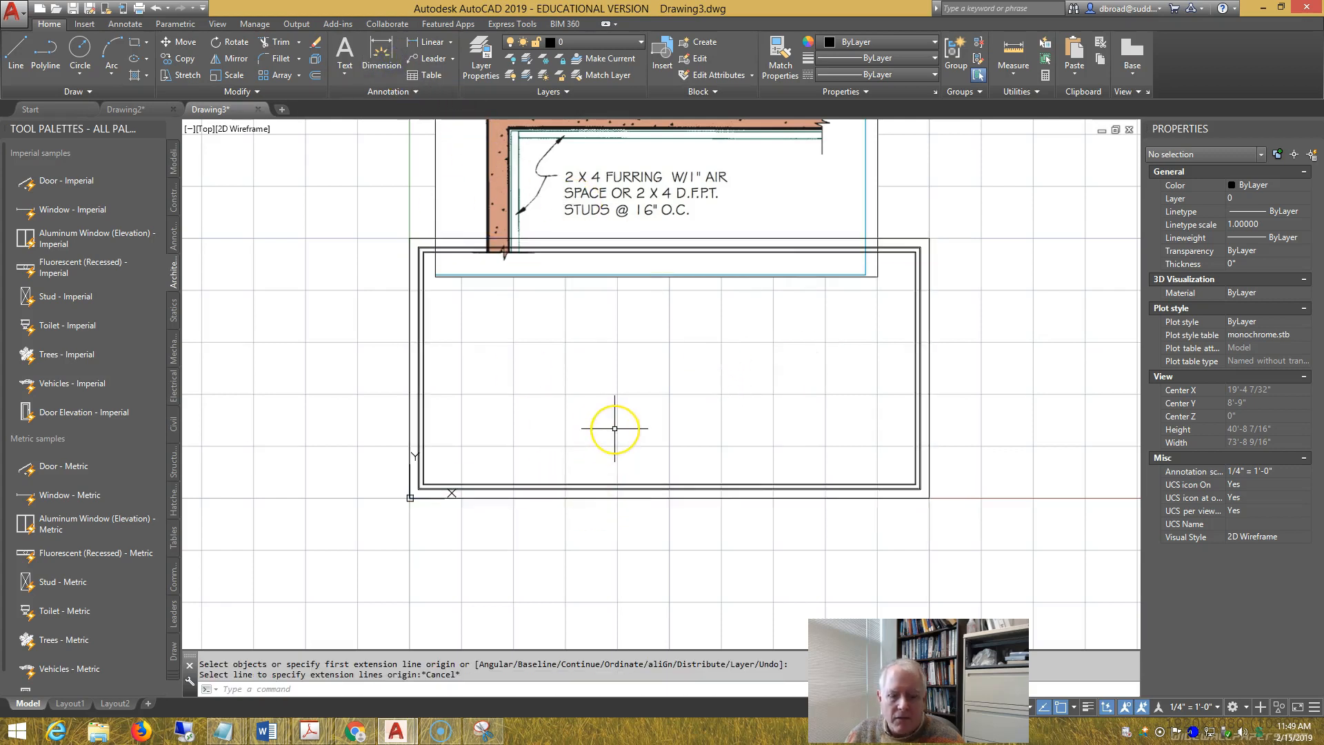
- Make Annotative the current dimension style and set its primary unit format to Architectural
{"action": "type", "text": "dim"}
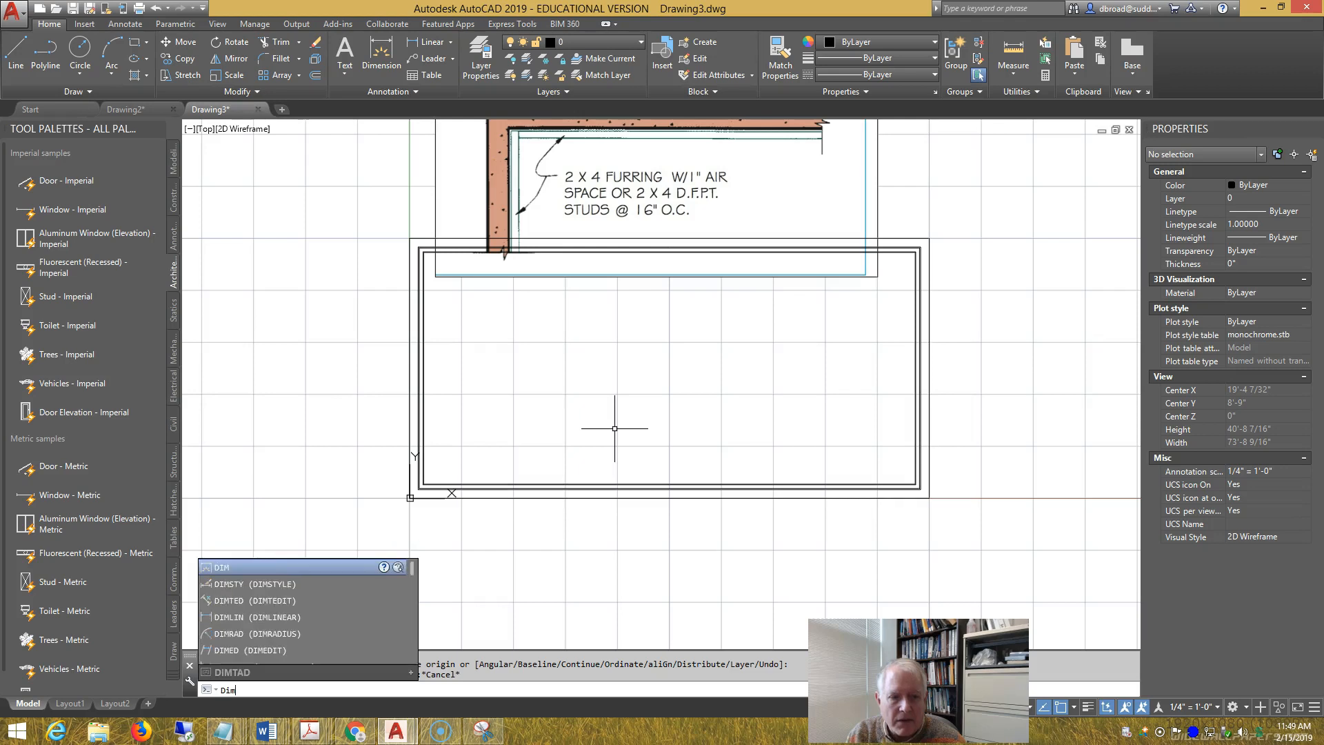
{"action": "type", "text": "s"}
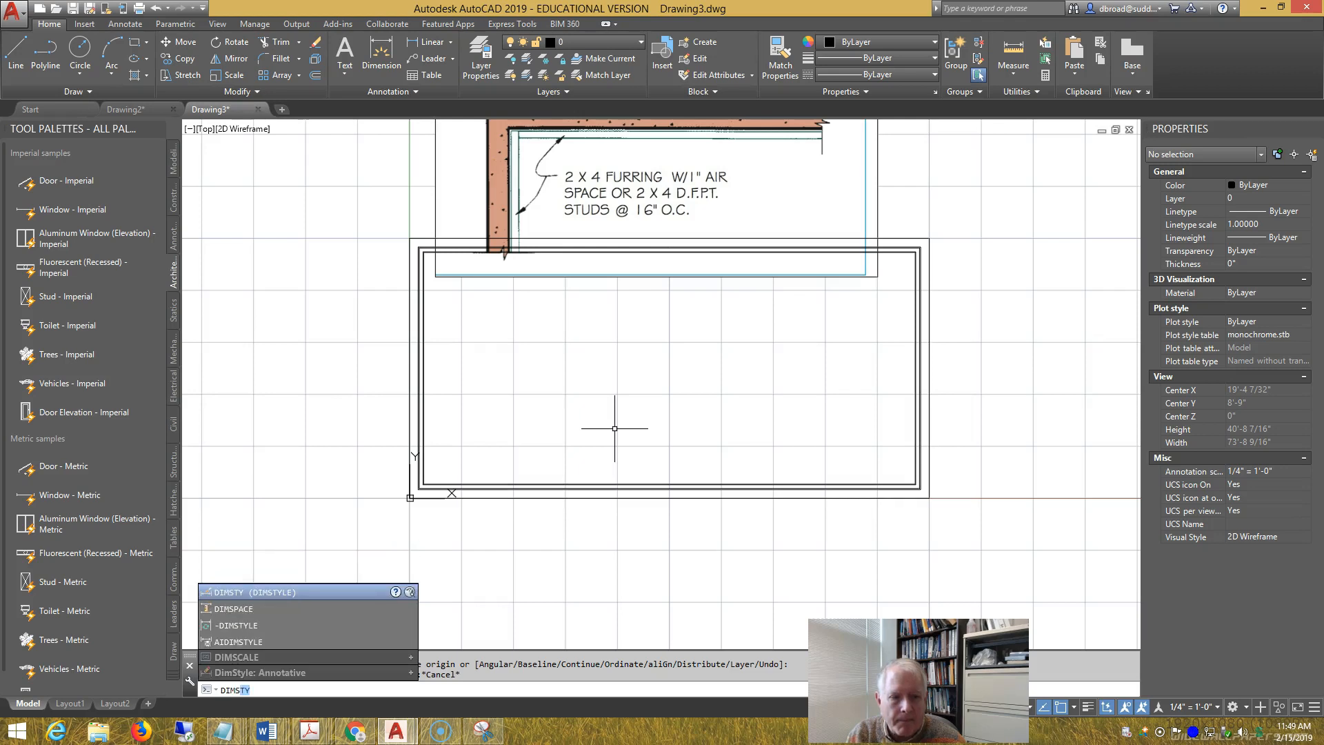
{"action": "key", "text": "Return"}
{"action": "left_click", "coordinate": [527, 290]}
{"action": "left_click", "coordinate": [821, 293]}
{"action": "left_click", "coordinate": [815, 330]}
{"action": "left_click", "coordinate": [613, 213]}
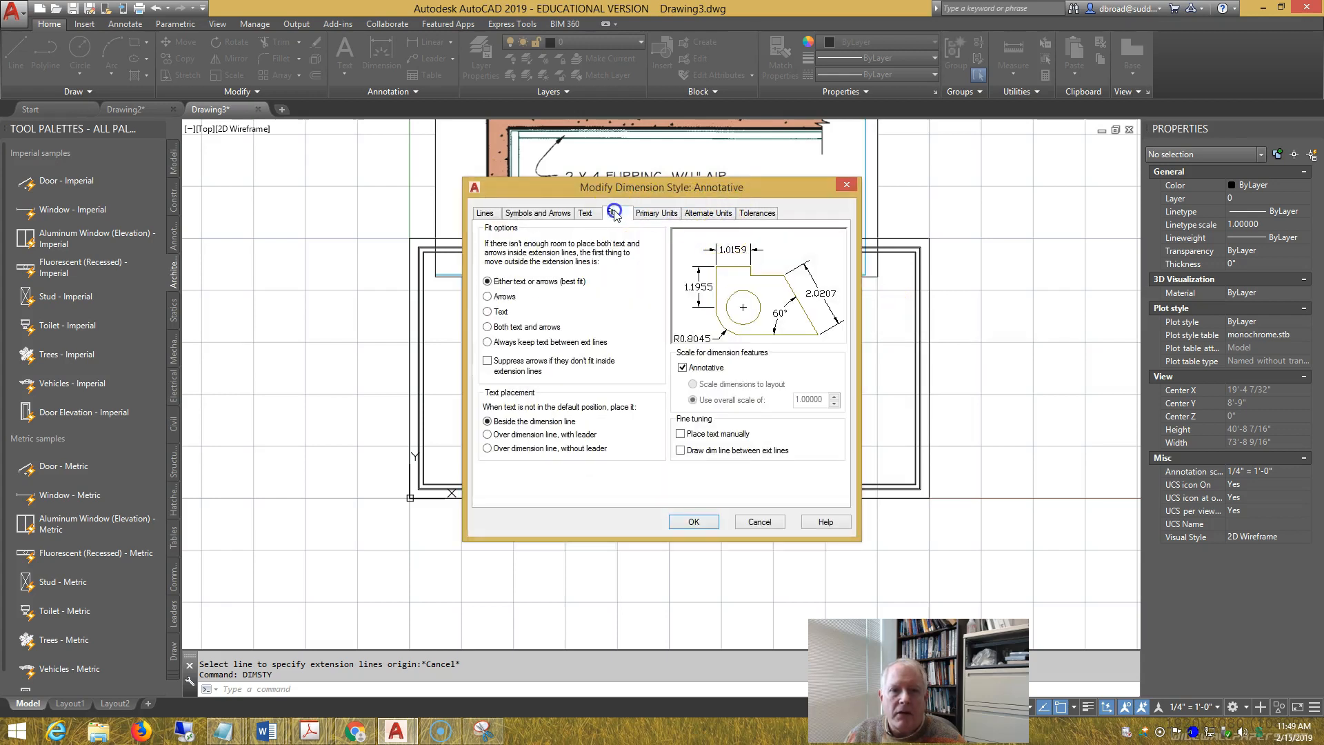
{"action": "left_click", "coordinate": [657, 213]}
{"action": "left_click", "coordinate": [586, 242]}
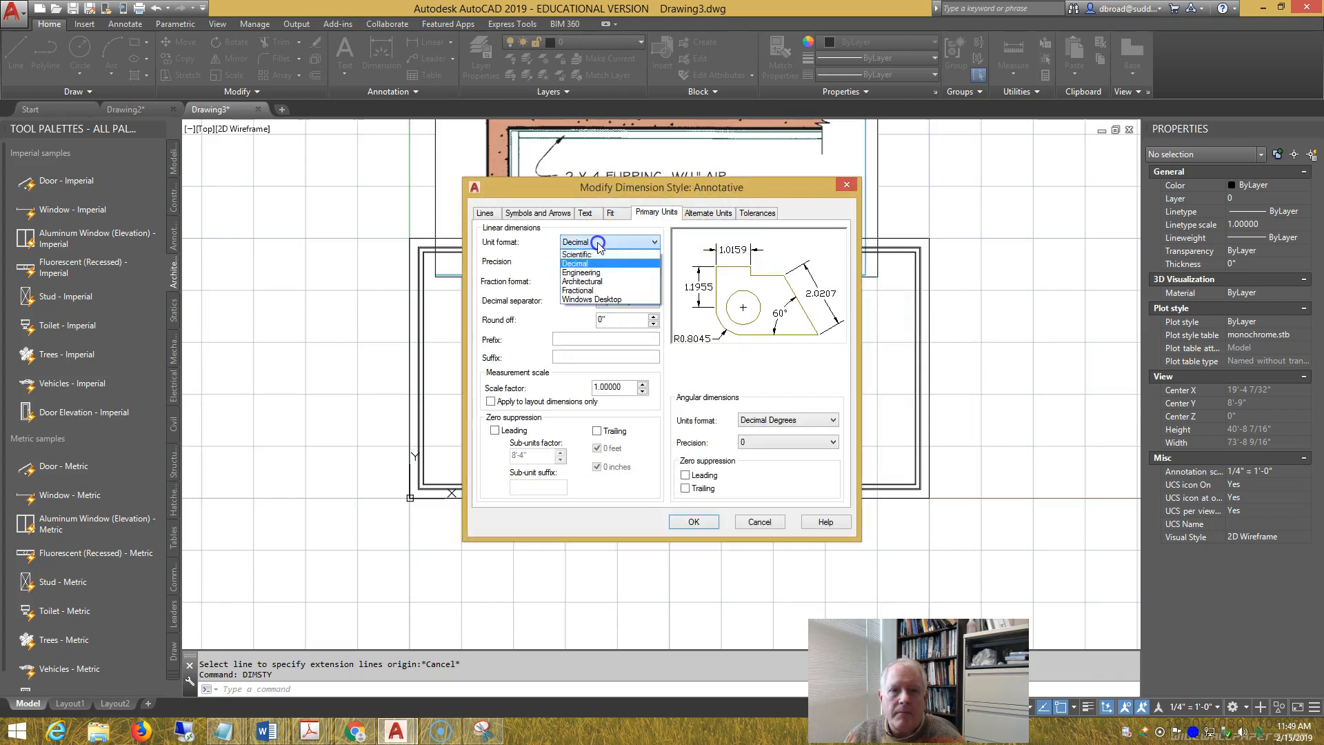
{"action": "left_click", "coordinate": [581, 282]}
{"action": "left_click", "coordinate": [693, 521]}
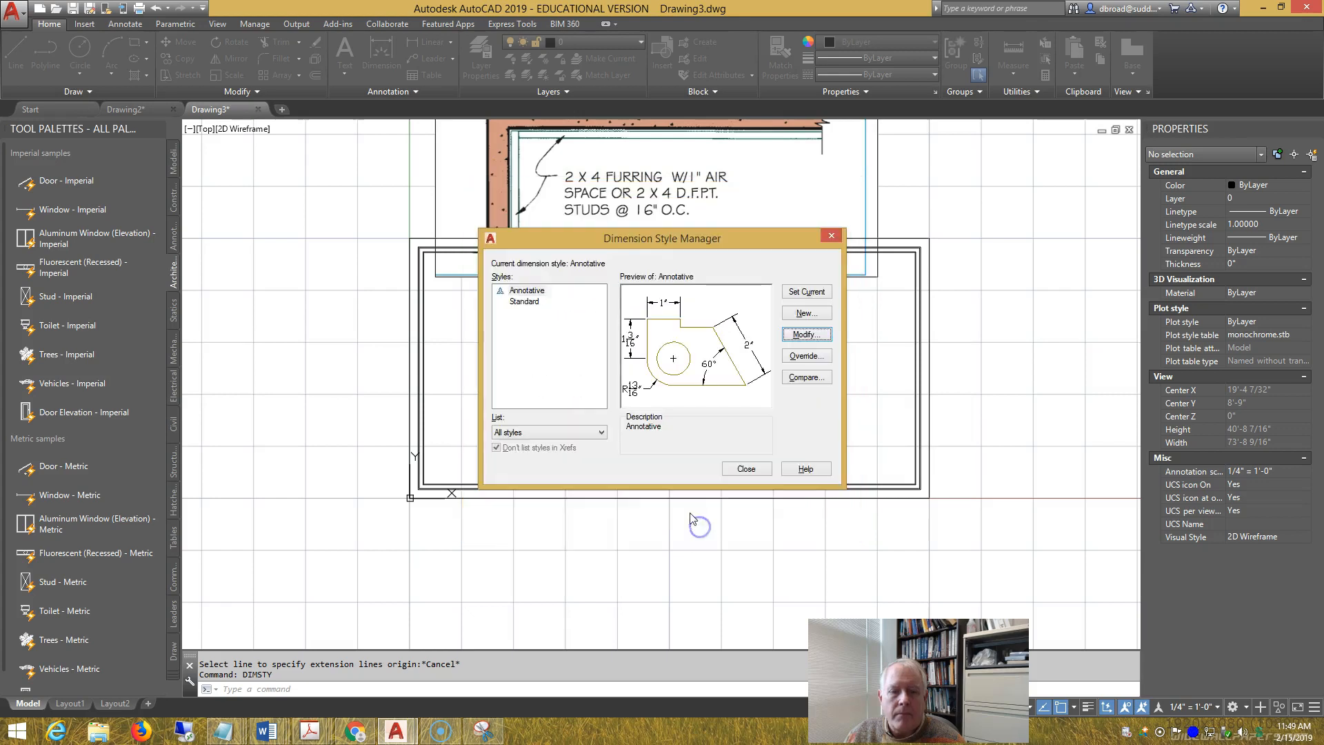
{"action": "left_click", "coordinate": [745, 469]}
- Dimension the exterior faces of the building's bottom and left walls, placing both dimensions outside the plan
{"action": "left_click", "coordinate": [382, 51]}
{"action": "left_click", "coordinate": [603, 498]}
{"action": "left_click", "coordinate": [579, 536]}
{"action": "left_click", "coordinate": [418, 407]}
{"action": "left_click", "coordinate": [369, 404]}
- Move the reference wall detail image upward so it clears the building's top wall
{"action": "middle_click_drag", "start_coordinate": [693, 390], "coordinate": [685, 407]}
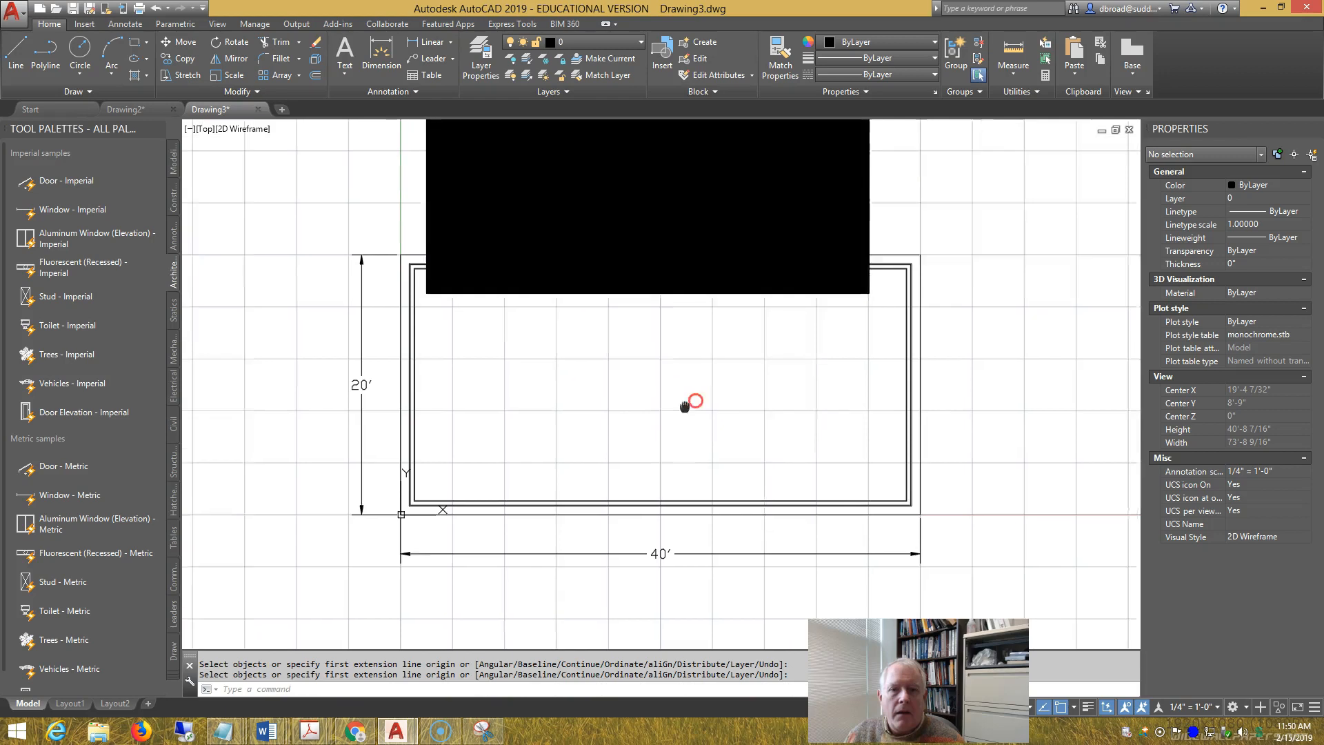
{"action": "scroll", "coordinate": [709, 325], "scroll_direction": "up", "scroll_amount": 5}
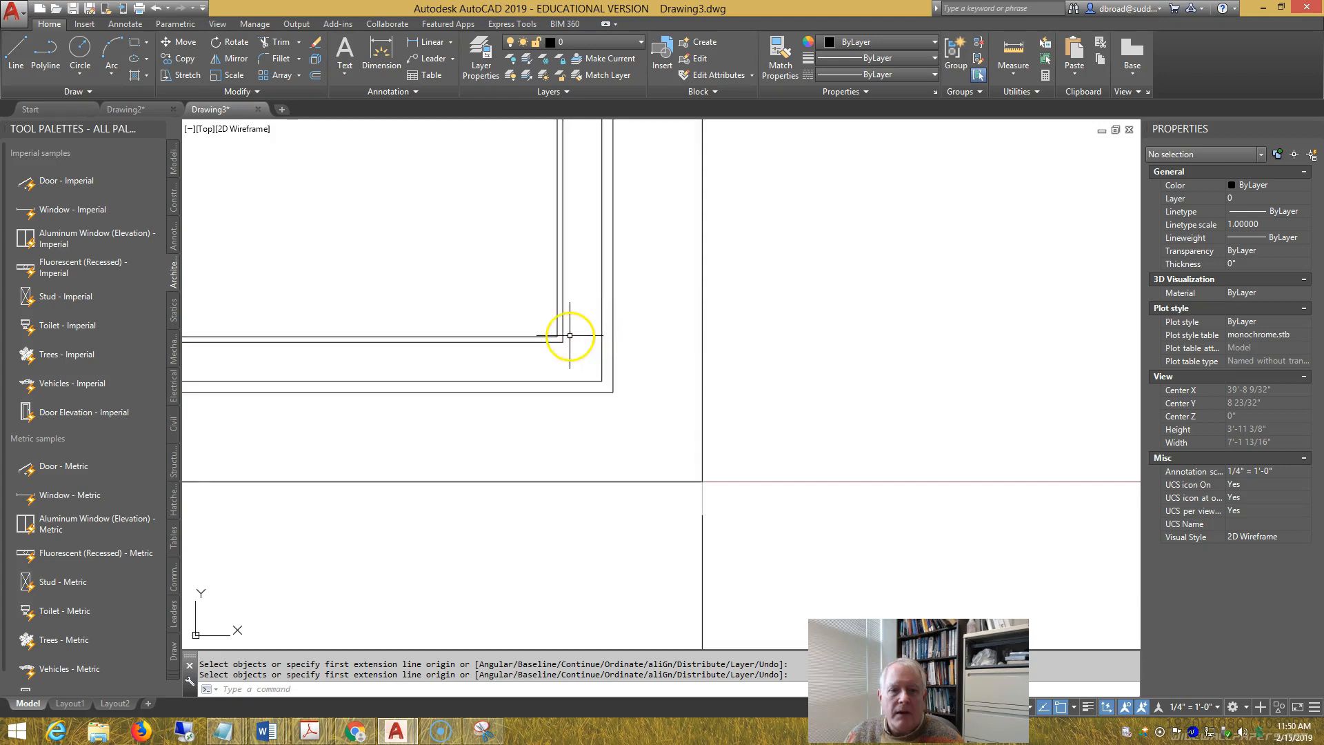
{"action": "scroll", "coordinate": [555, 325], "scroll_direction": "down", "scroll_amount": 10}
{"action": "middle_click_drag", "start_coordinate": [532, 361], "coordinate": [807, 473]}
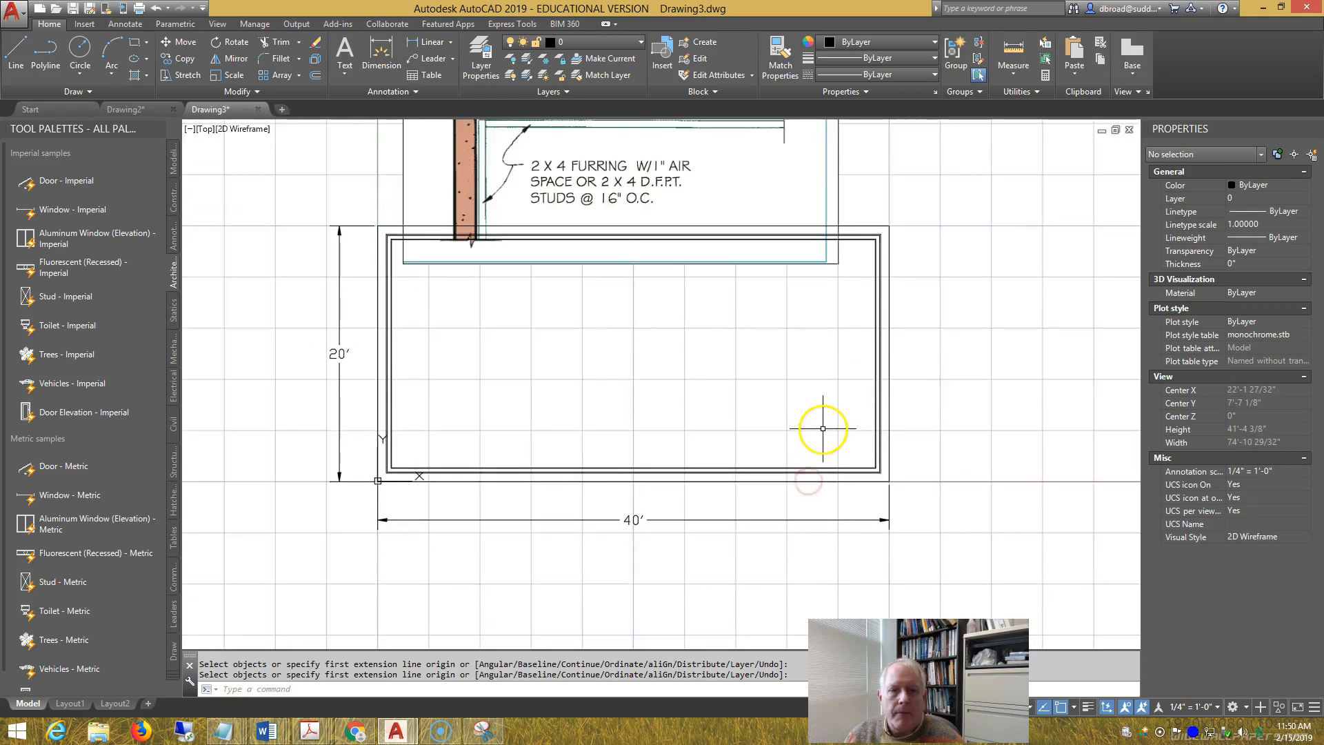
{"action": "scroll", "coordinate": [793, 443], "scroll_direction": "down", "scroll_amount": 2}
{"action": "type", "text": "m"}
{"action": "key", "text": "Return"}
{"action": "left_click", "coordinate": [806, 280]}
{"action": "key", "text": "Return"}
{"action": "left_click", "coordinate": [846, 282]}
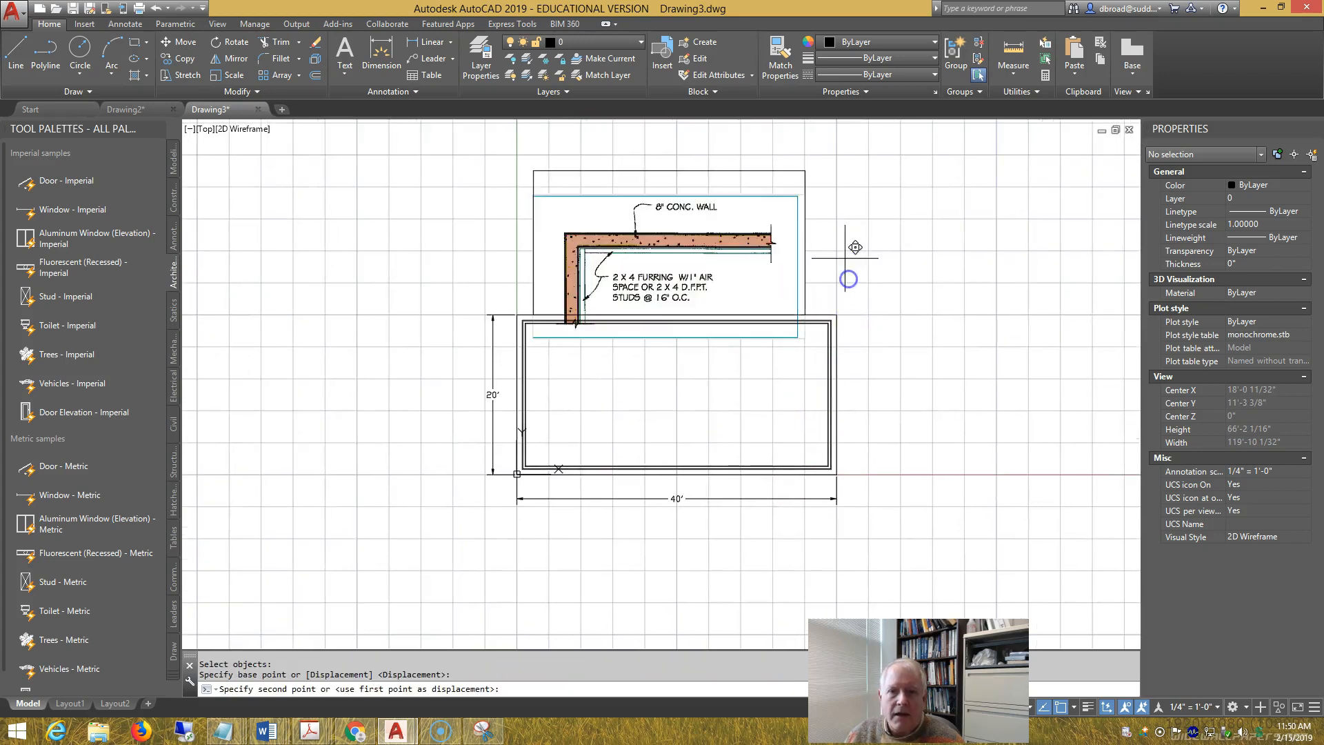
{"action": "left_click", "coordinate": [852, 235]}
- Hatch the outer concrete layer of the exterior walls with the AR-CONC pattern
{"action": "scroll", "coordinate": [697, 373], "scroll_direction": "up", "scroll_amount": 2}
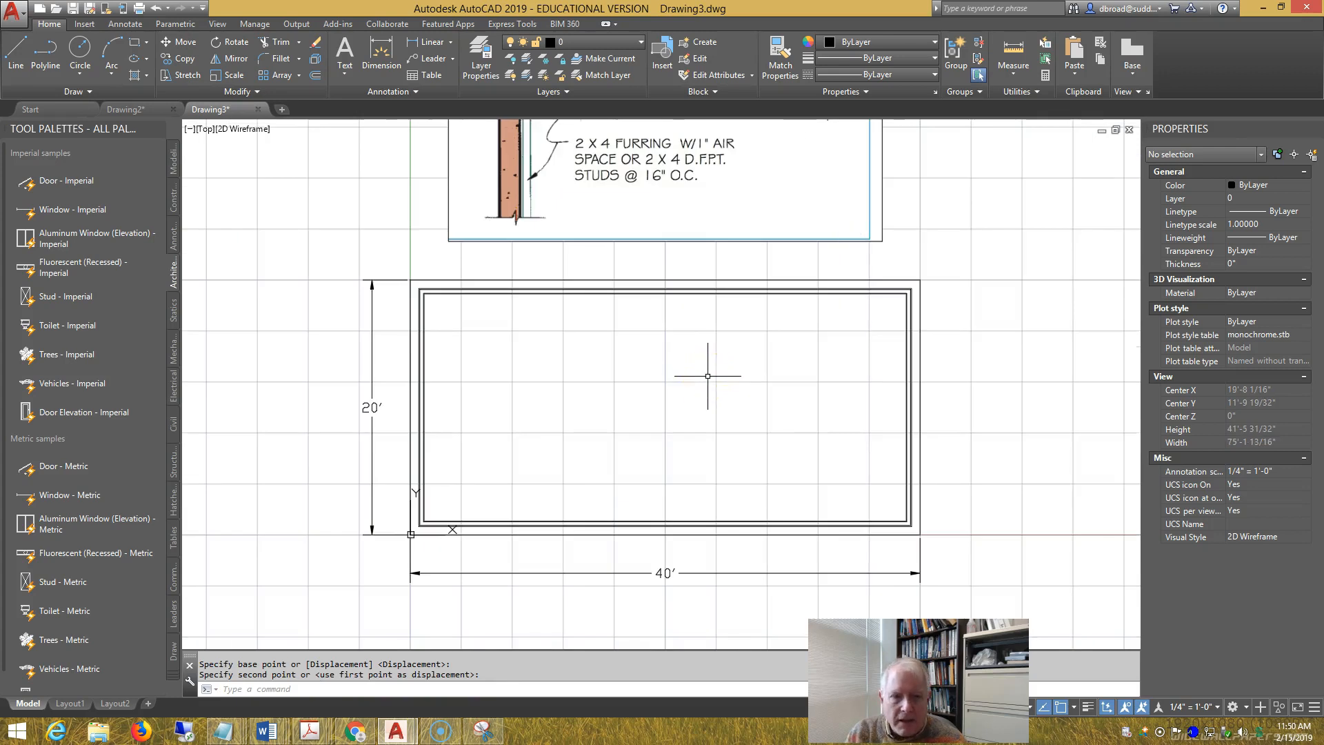
{"action": "key", "text": "Return"}
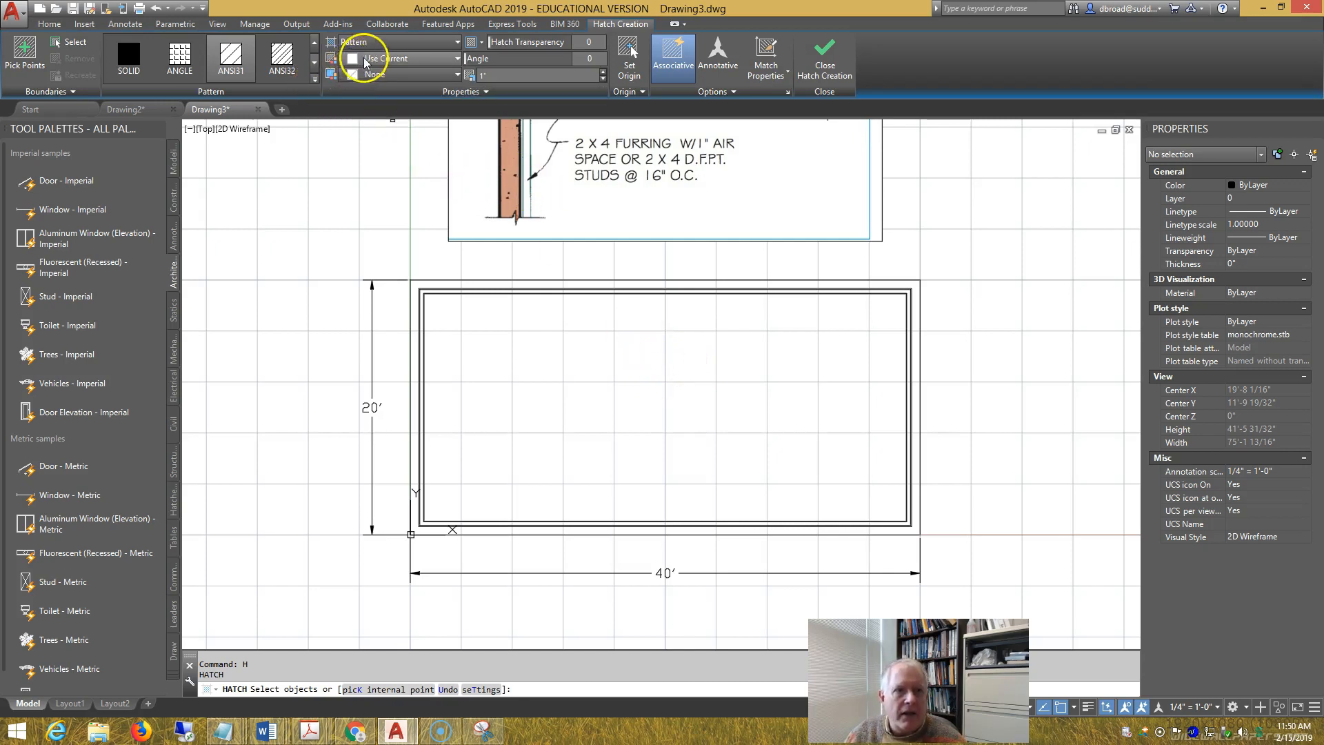
{"action": "left_click", "coordinate": [315, 76]}
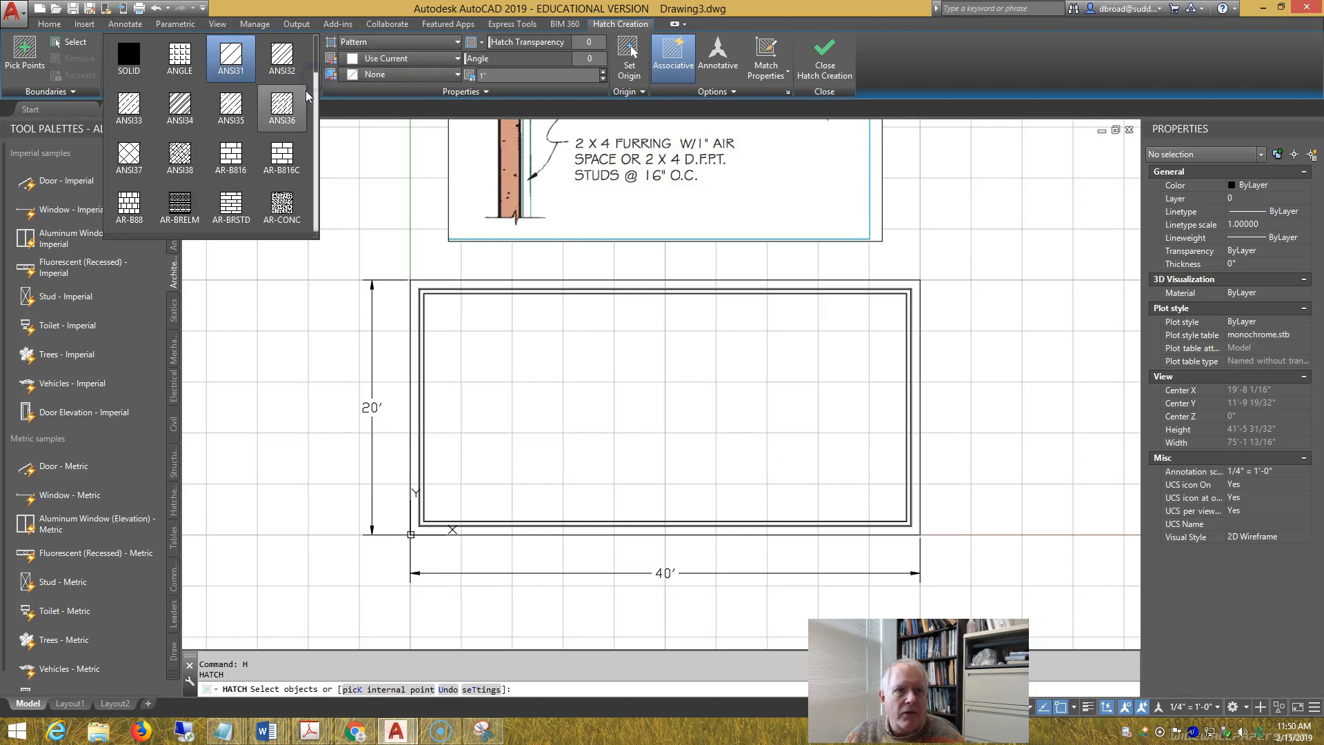
{"action": "left_click", "coordinate": [284, 198]}
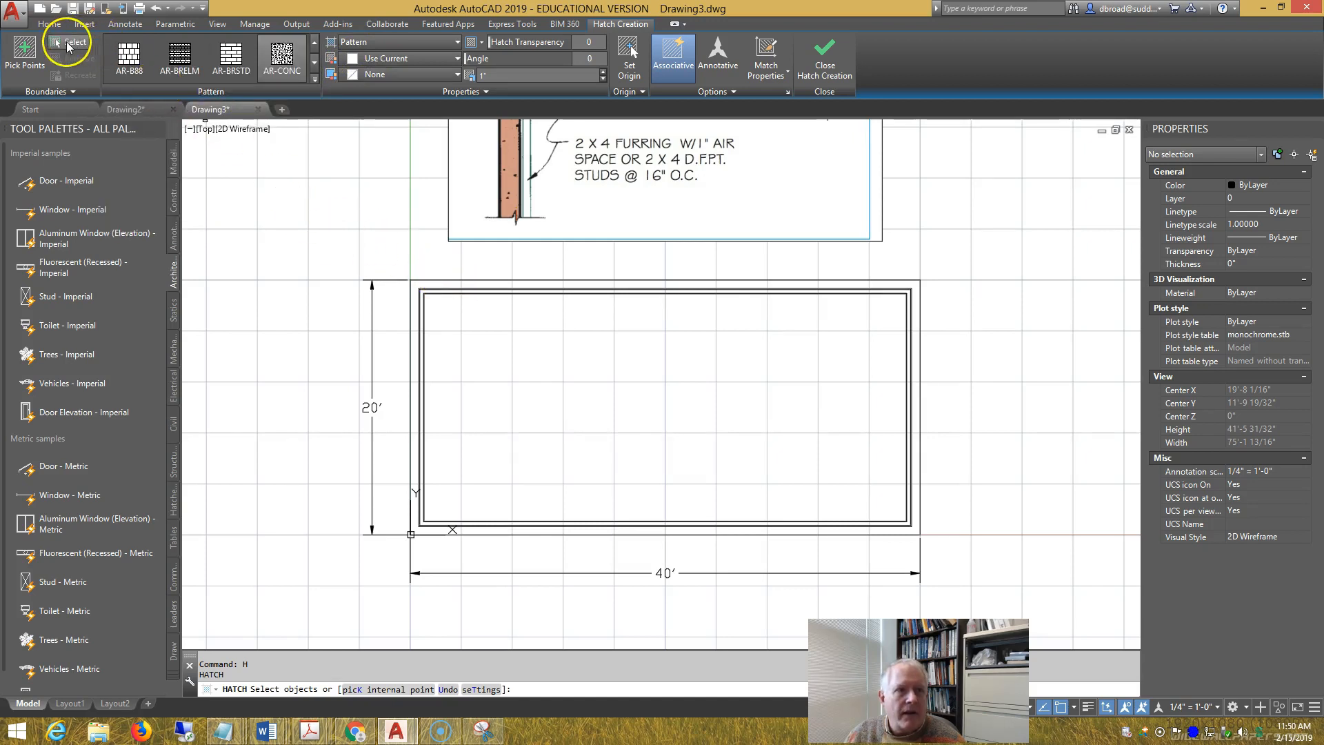
{"action": "left_click", "coordinate": [25, 49]}
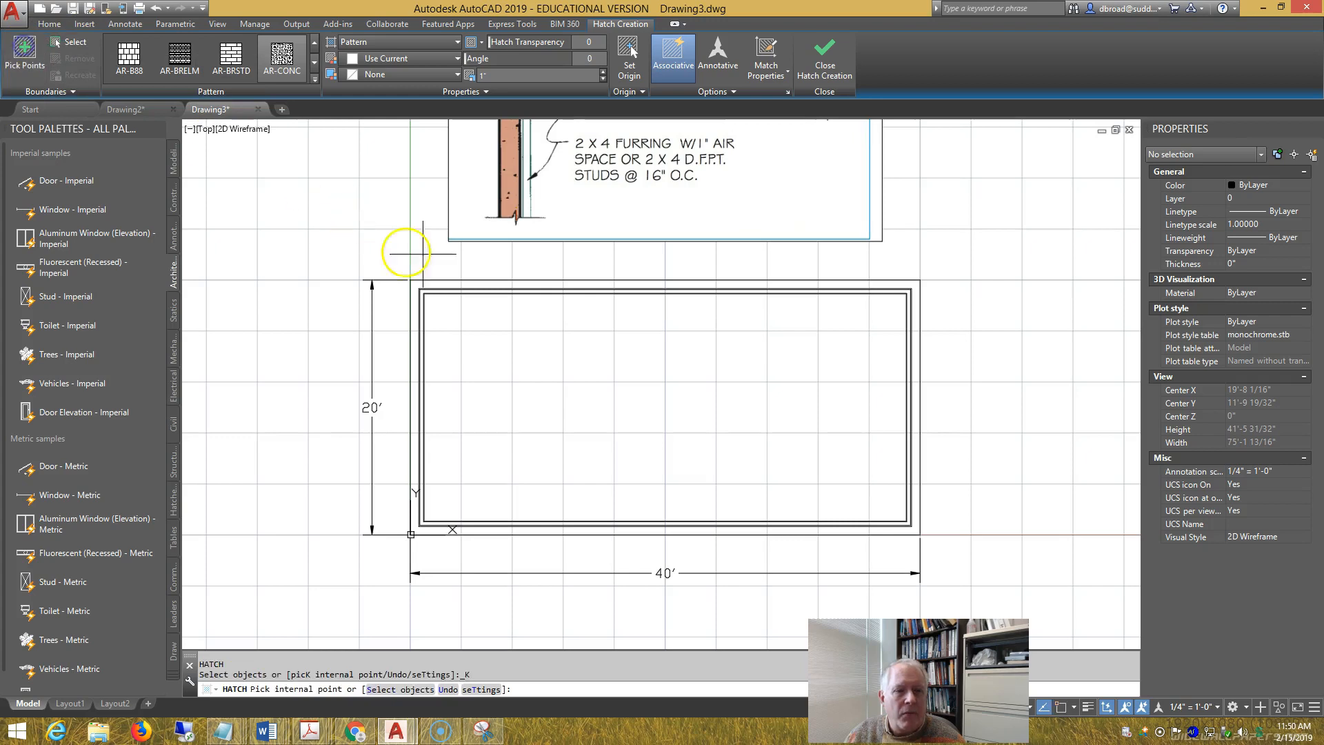
{"action": "left_click", "coordinate": [492, 285]}
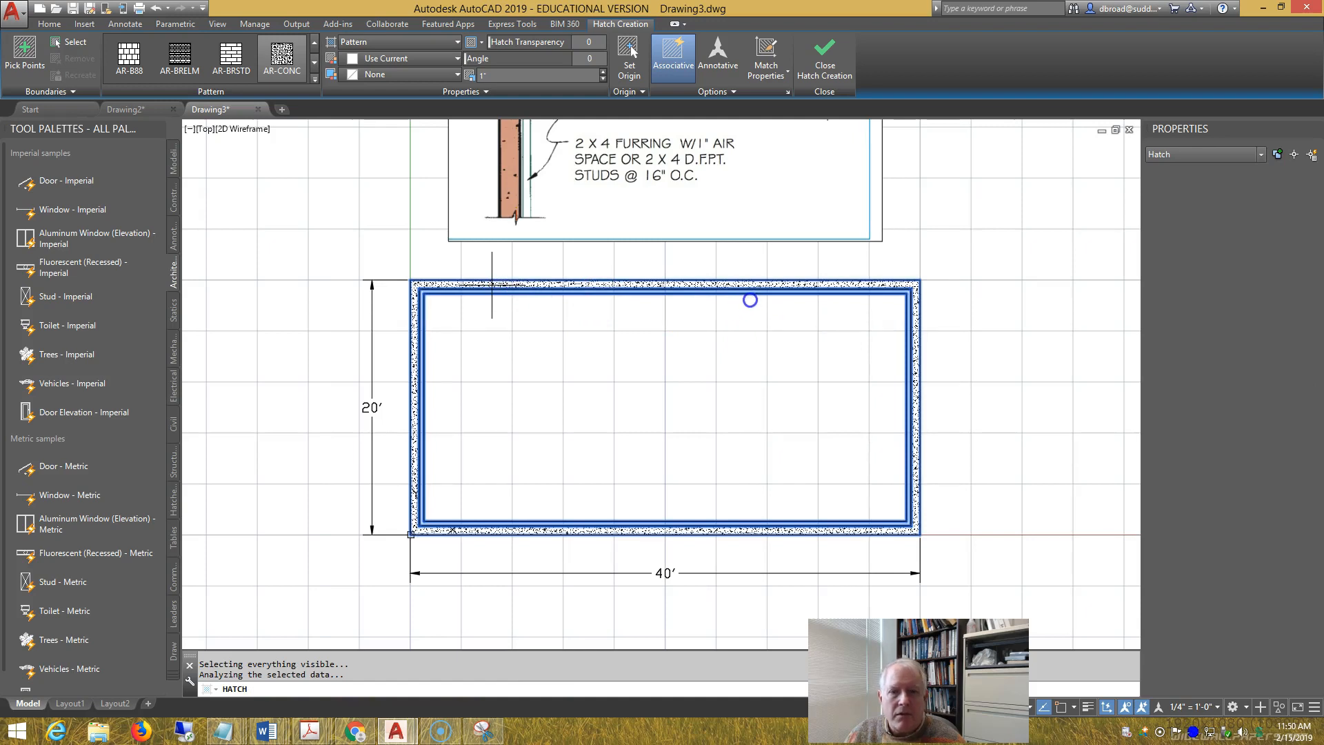
{"action": "right_click", "coordinate": [531, 391]}
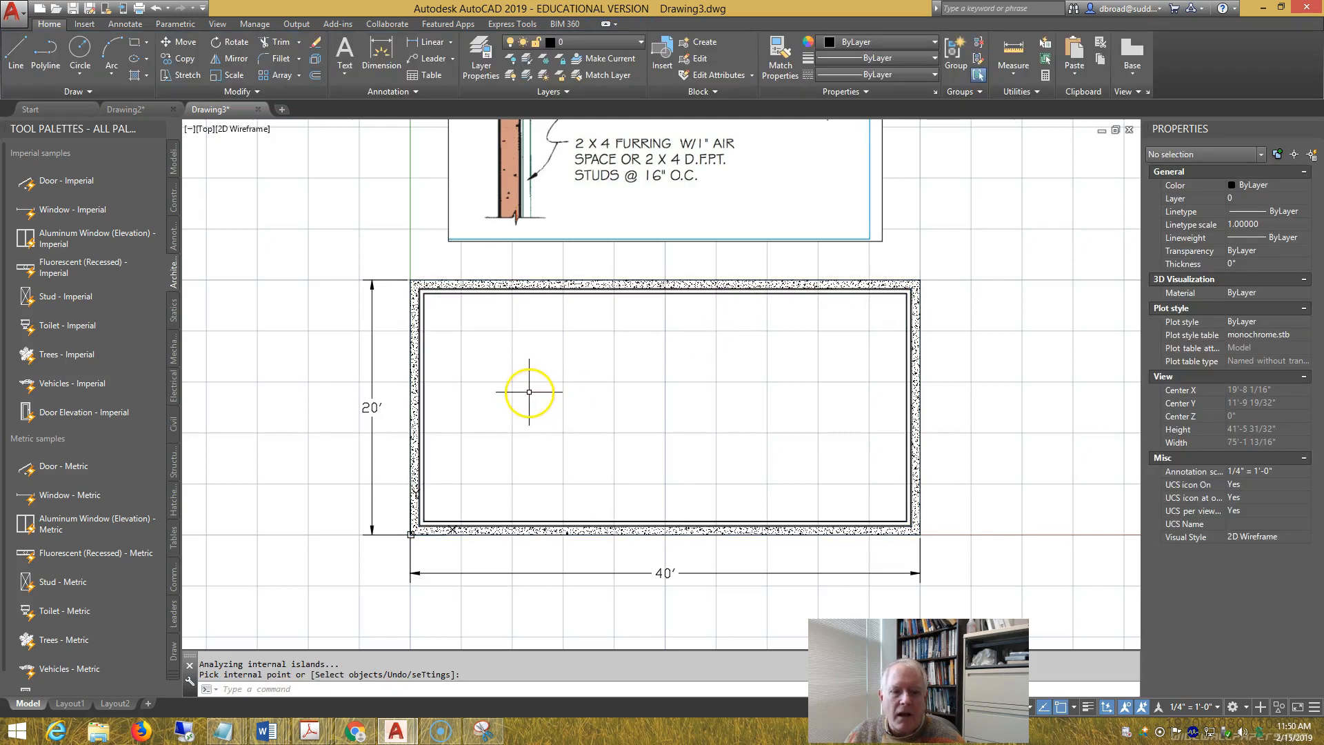
{"action": "scroll", "coordinate": [496, 300], "scroll_direction": "up", "scroll_amount": 3}
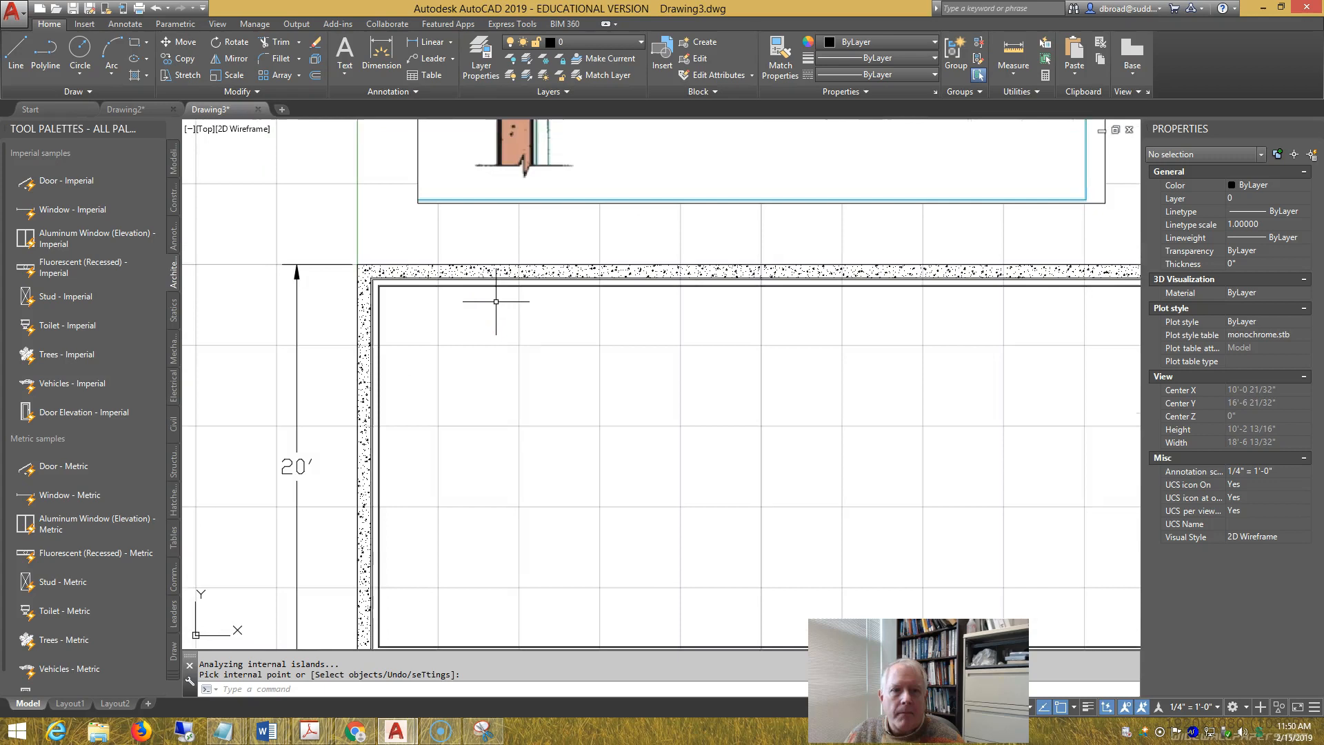
{"action": "middle_click_drag", "start_coordinate": [526, 384], "coordinate": [443, 276]}
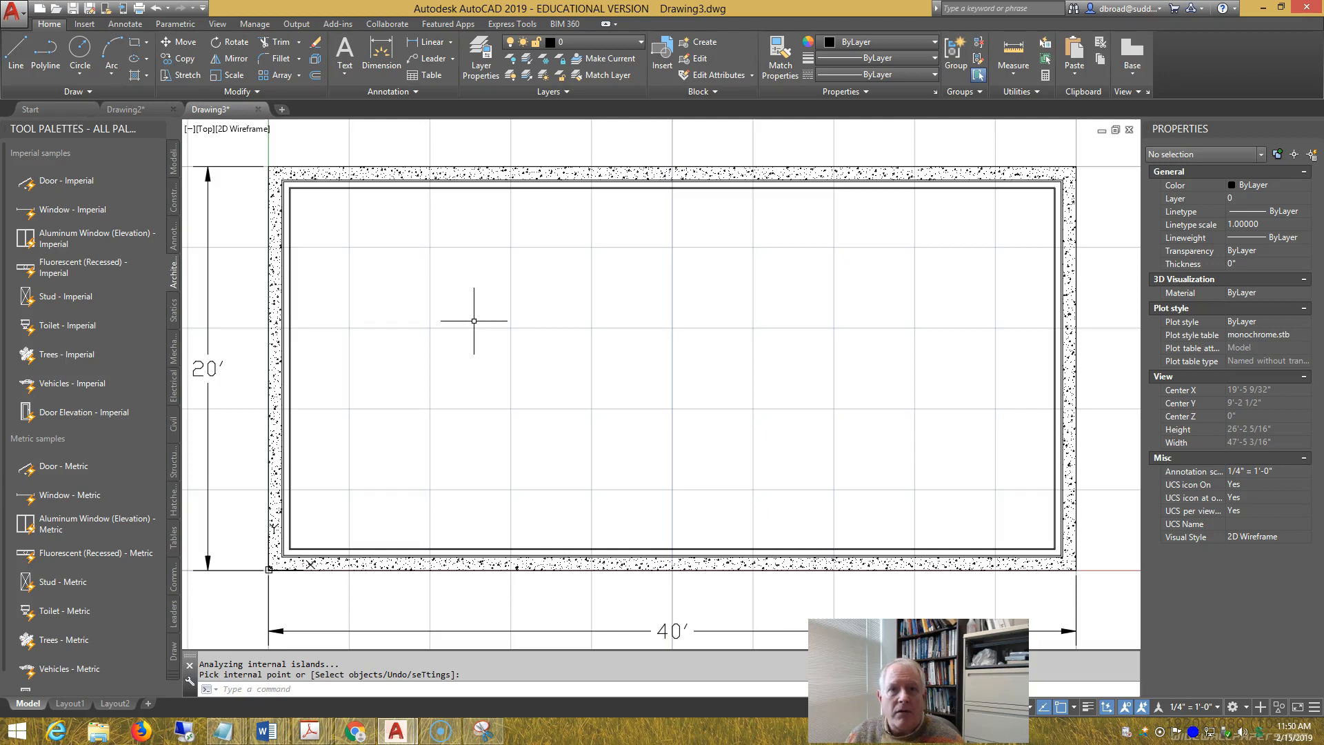
{"action": "left_click", "coordinate": [454, 307]}
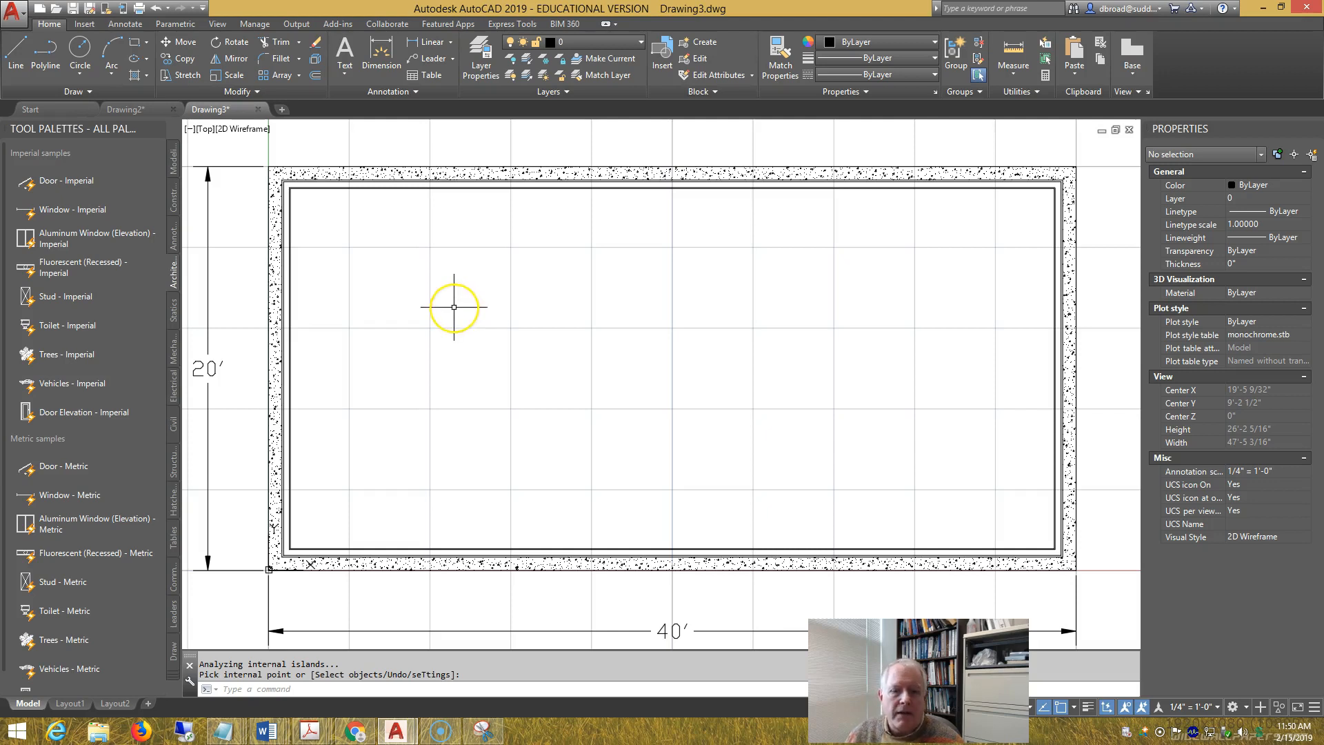